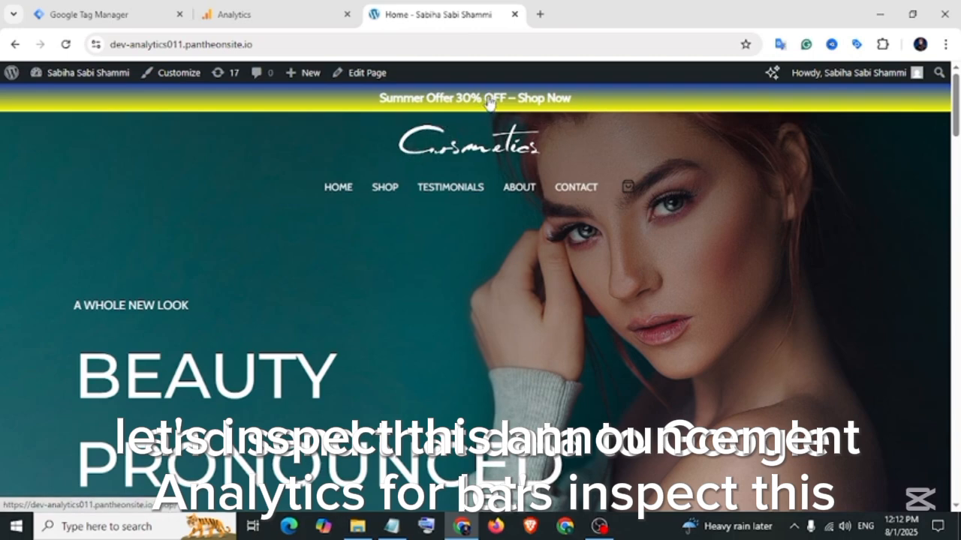
# - Inspect the Summer Offer announcement link on the website's home page and copy its HTML element
pyautogui.rightClick(488, 103)
pyautogui.click(515, 257)
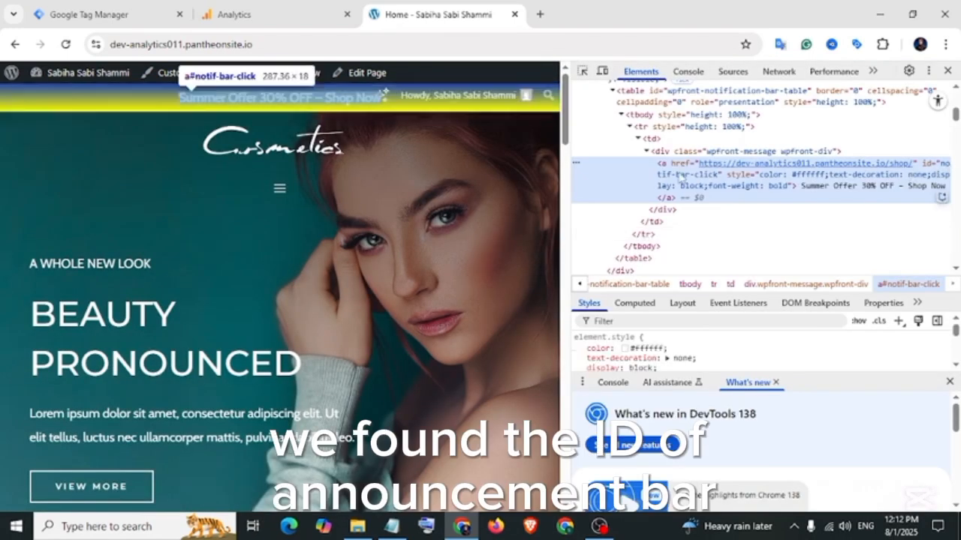
pyautogui.rightClick(691, 183)
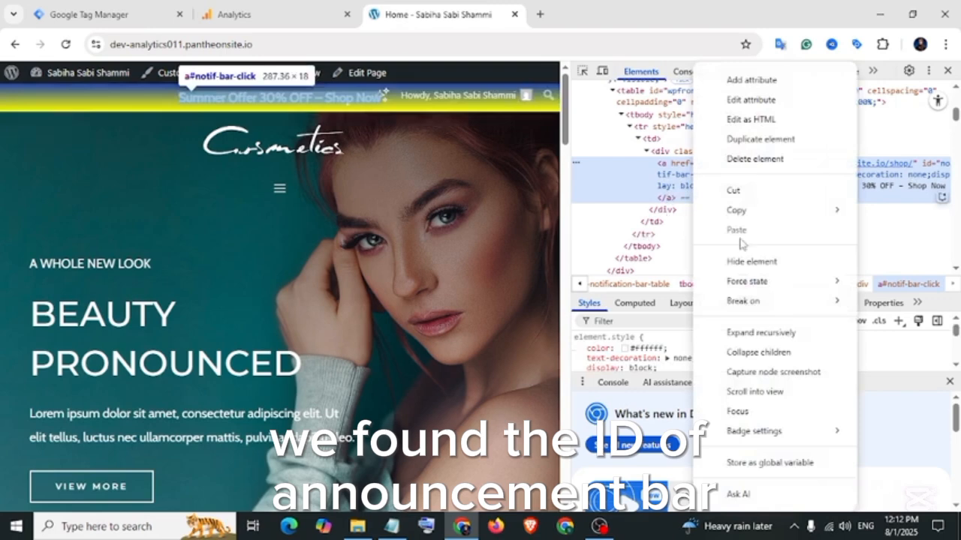
pyautogui.moveTo(744, 211)
pyautogui.click(882, 212)
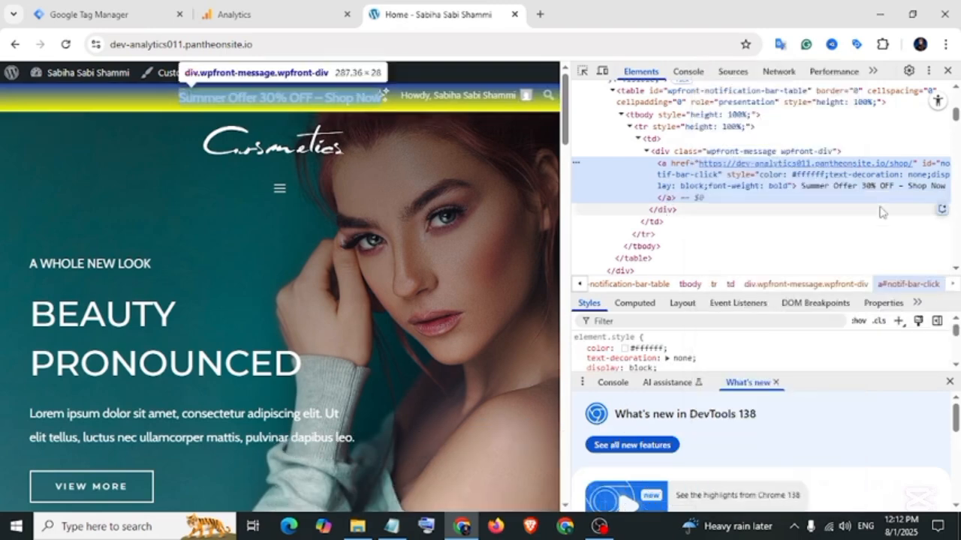
# - Switch to Notepad, paste the copied link element and select its id="notif-bar-click" attribute
pyautogui.click(391, 526)
pyautogui.rightClick(302, 326)
pyautogui.click(343, 187)
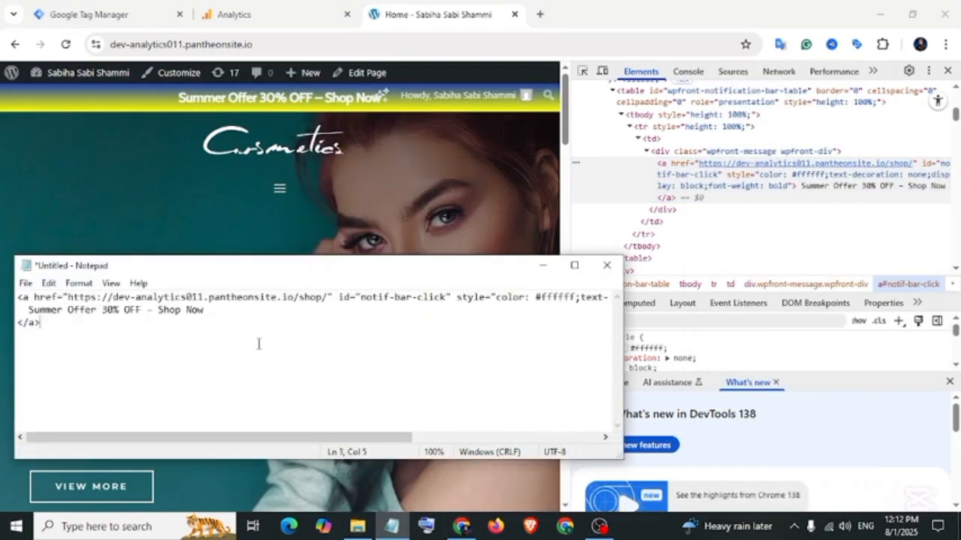
pyautogui.moveTo(339, 296); pyautogui.dragTo(451, 298)
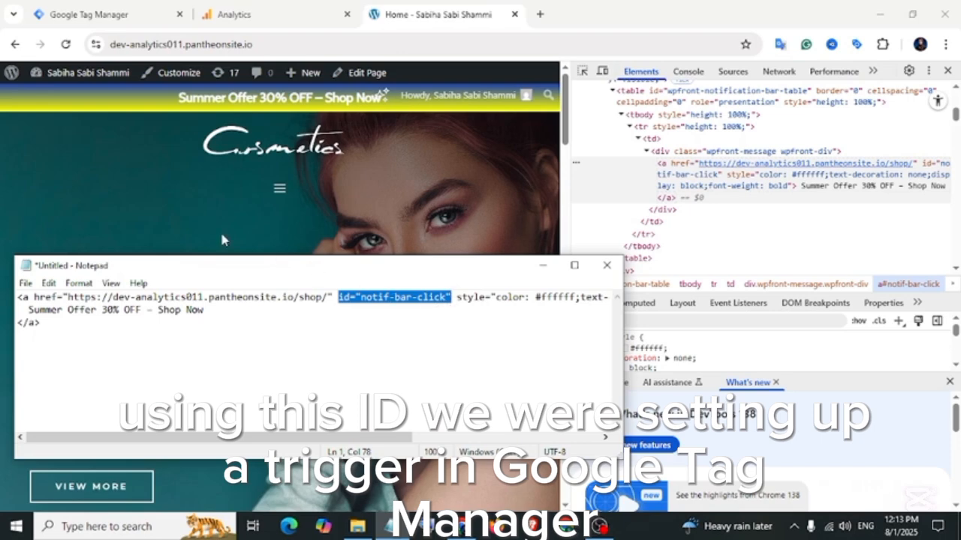
# - Switch to Google Tag Manager and open the configuration of the workspace's built-in variables
pyautogui.click(98, 14)
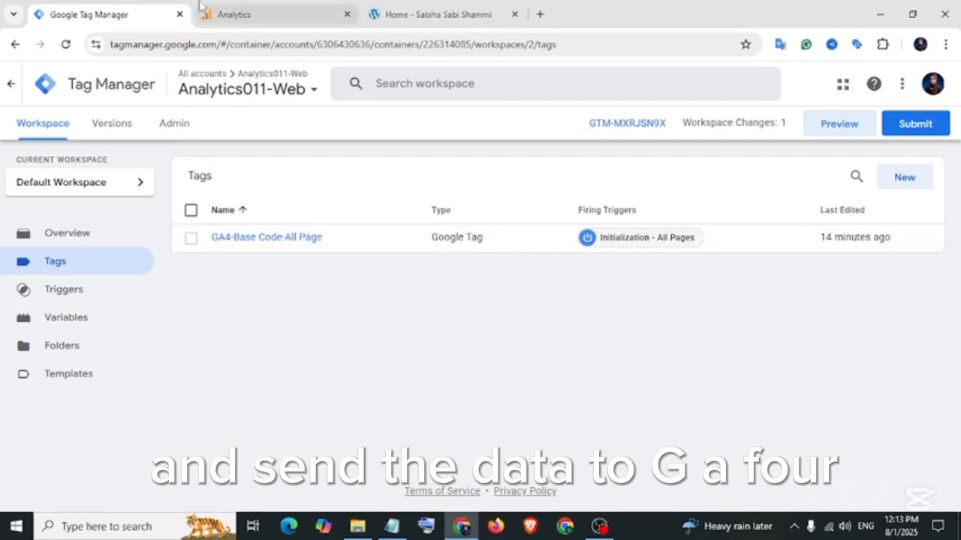
pyautogui.click(222, 14)
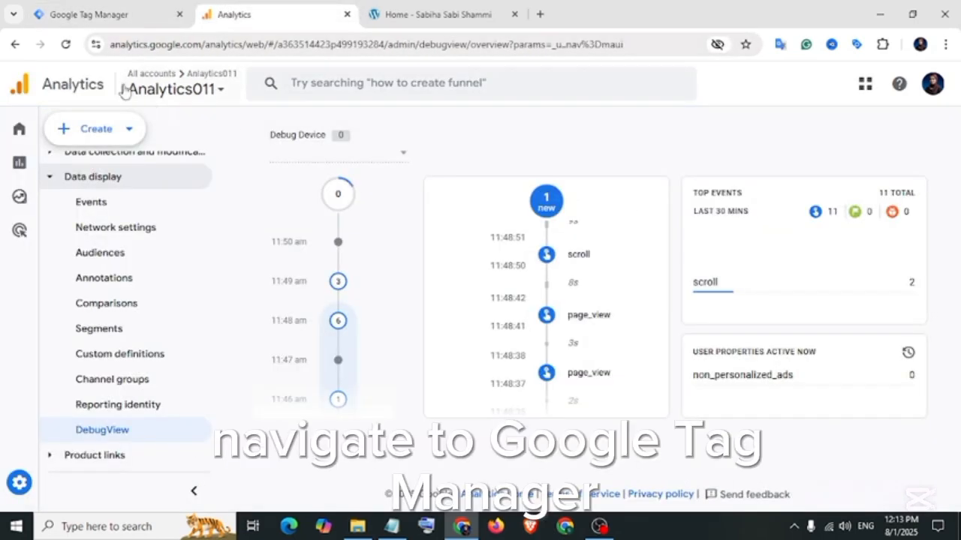
pyautogui.click(98, 15)
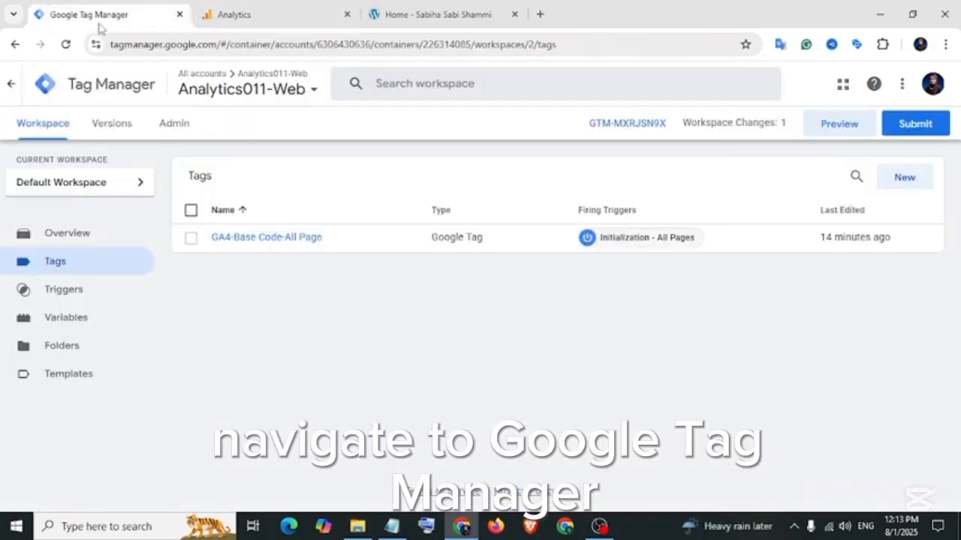
pyautogui.click(78, 319)
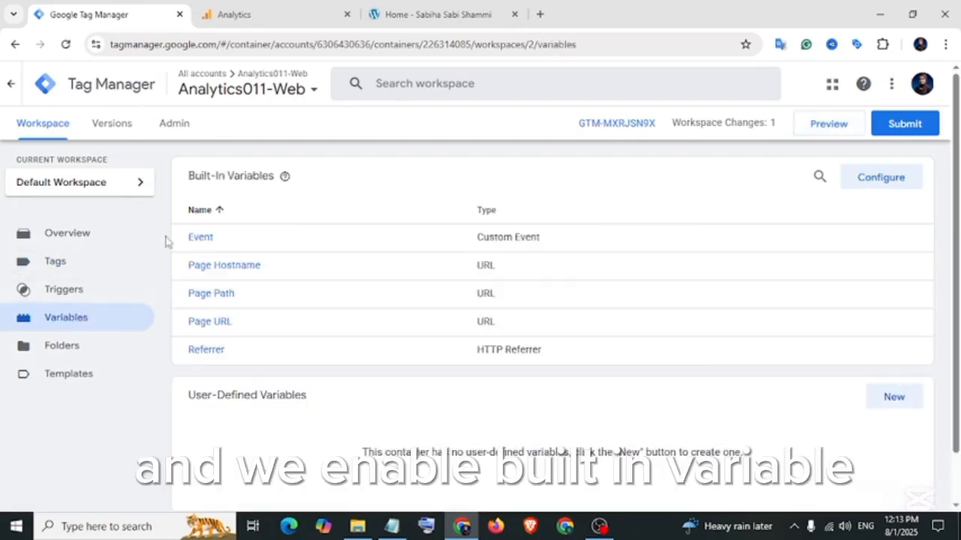
pyautogui.moveTo(201, 178); pyautogui.dragTo(279, 187)
pyautogui.click(882, 180)
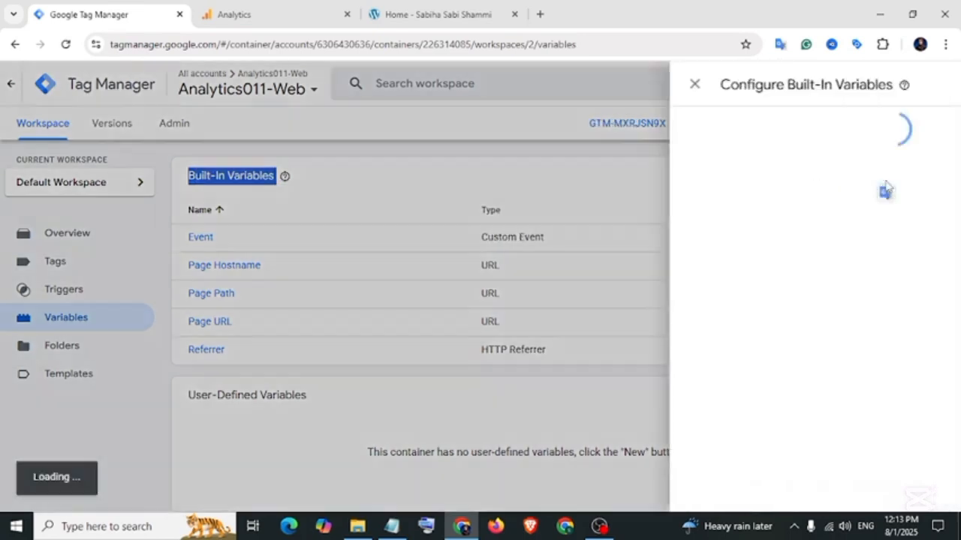
# - Enable the built-in variables Click Element, Click Classes, Click ID, Click Target, Click URL and Click Text
pyautogui.scroll(-5, 559, 210)
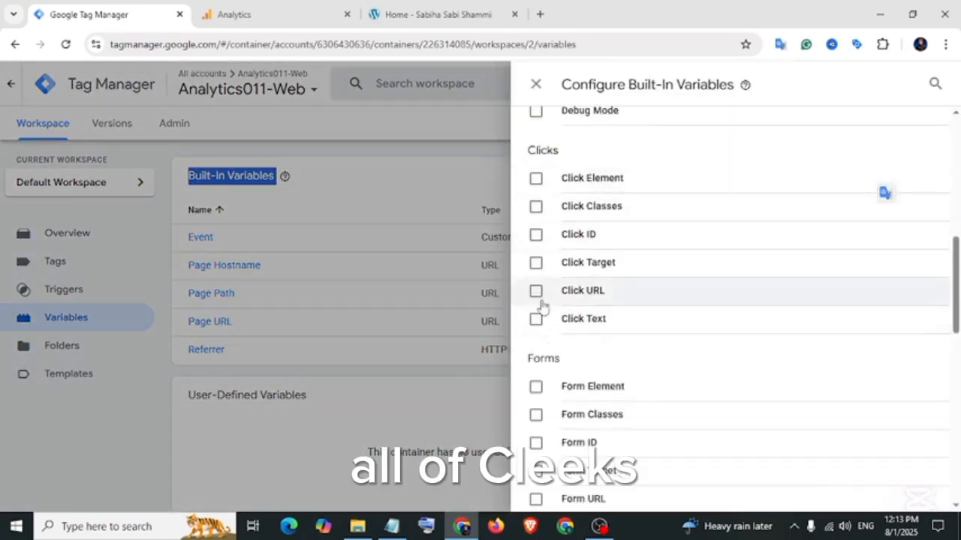
pyautogui.click(536, 179)
pyautogui.click(536, 207)
pyautogui.click(536, 235)
pyautogui.click(536, 263)
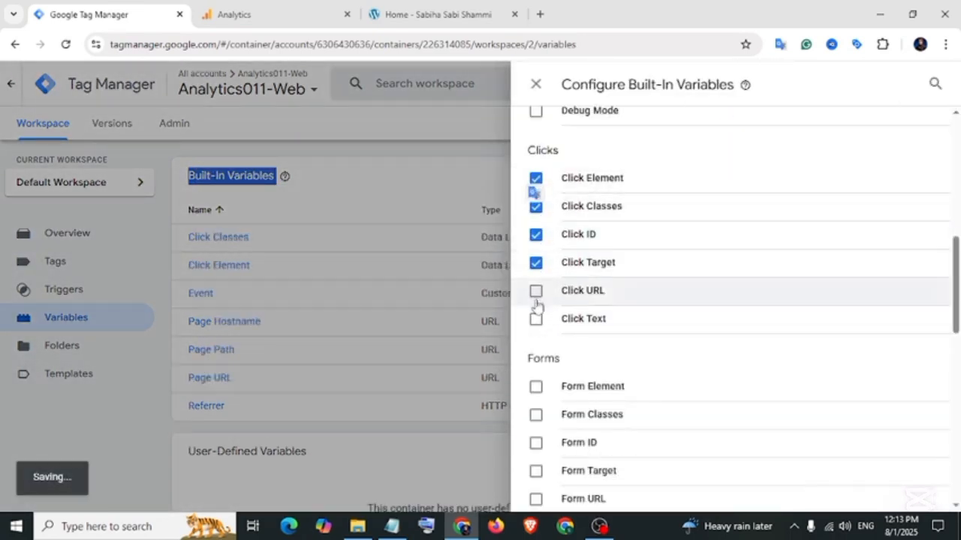
pyautogui.click(536, 291)
pyautogui.click(536, 319)
pyautogui.click(535, 84)
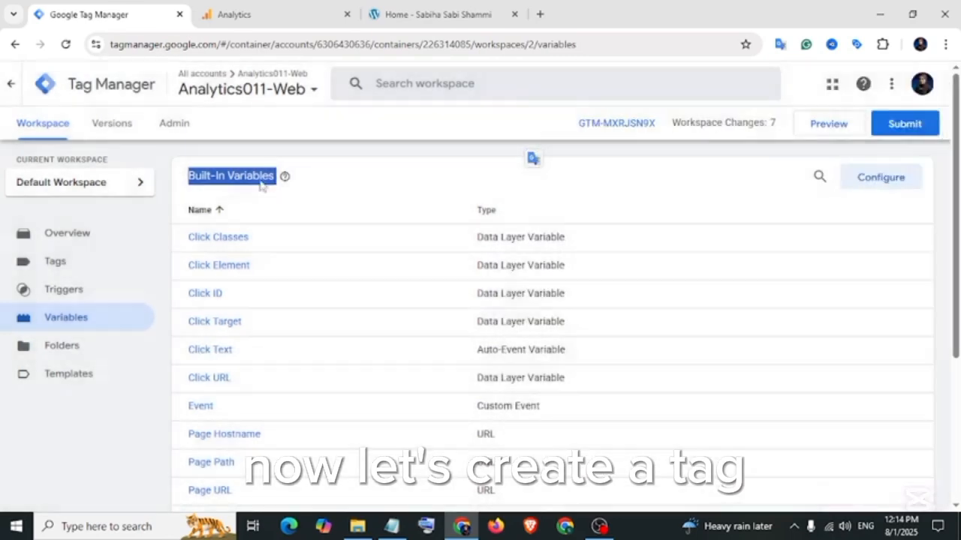
# - Create a new tag with the tag type Google Analytics: GA4 Event
pyautogui.click(60, 263)
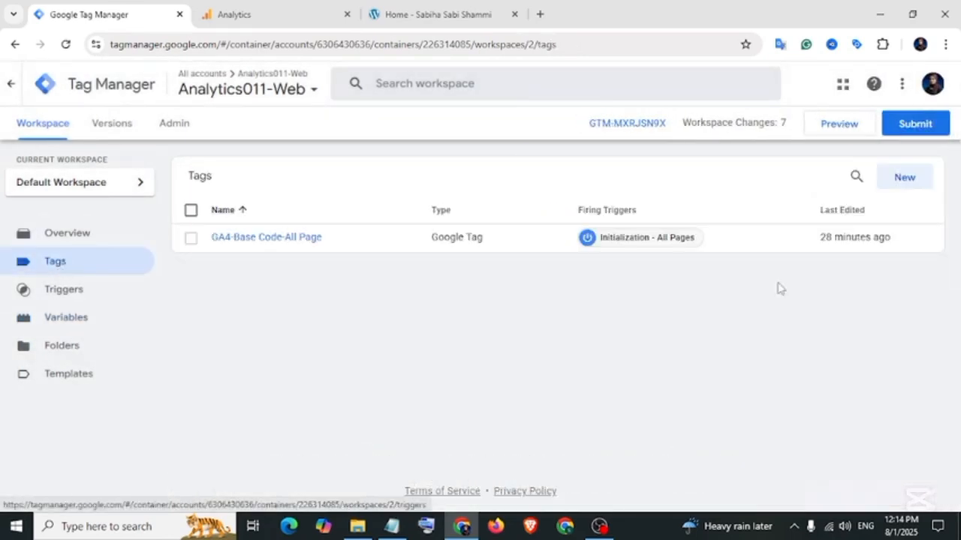
pyautogui.click(906, 186)
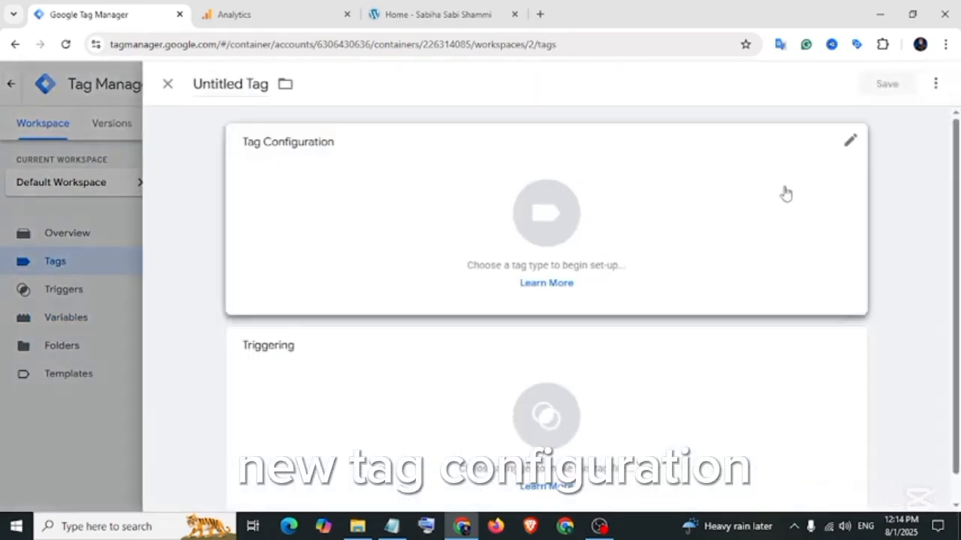
pyautogui.click(685, 206)
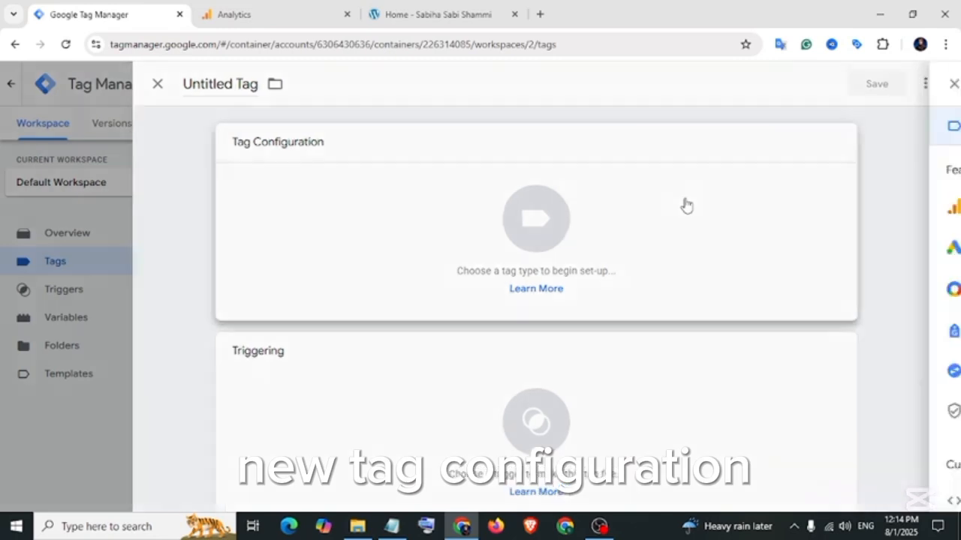
pyautogui.click(646, 211)
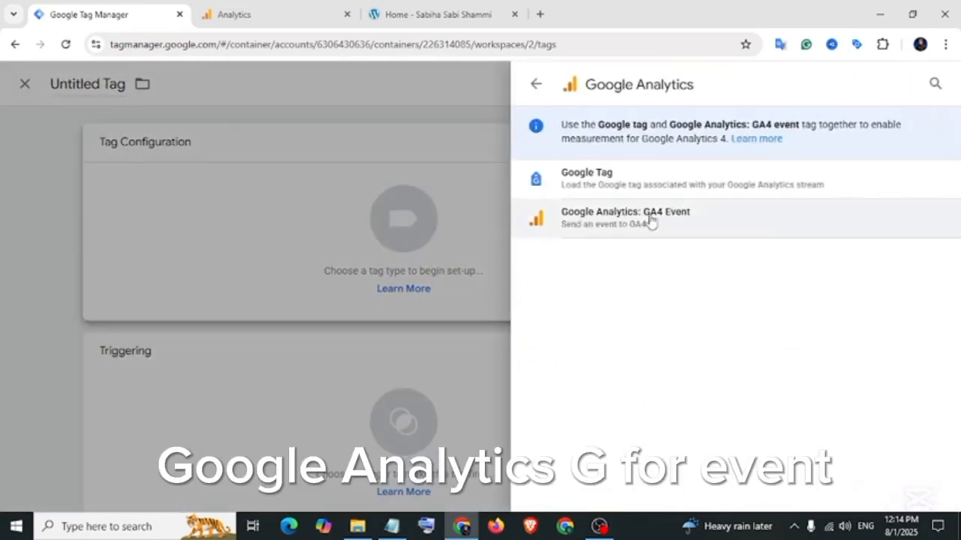
pyautogui.click(678, 222)
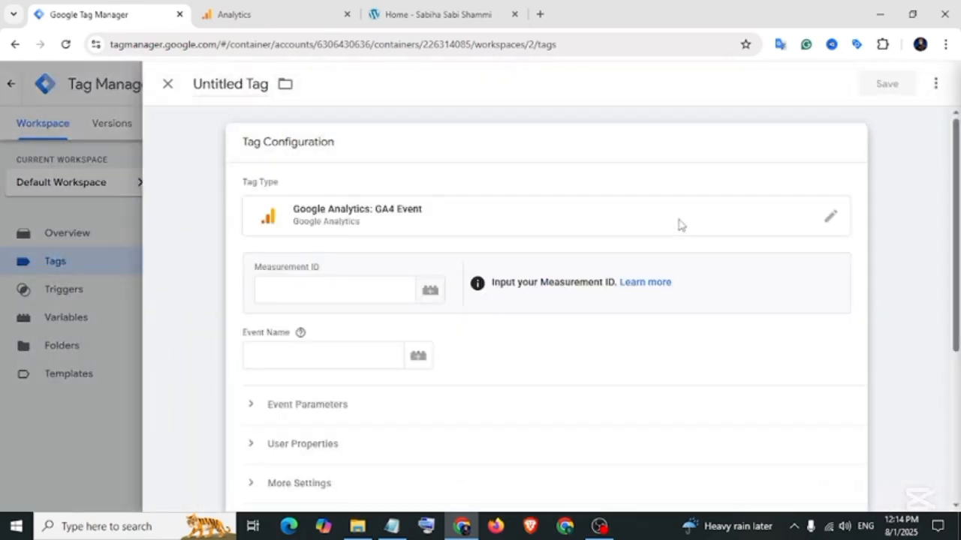
# - Copy the measurement ID from the Analytics011 data stream in Google Analytics and paste it as the GA4 event tag's measurement ID
pyautogui.rightClick(327, 273)
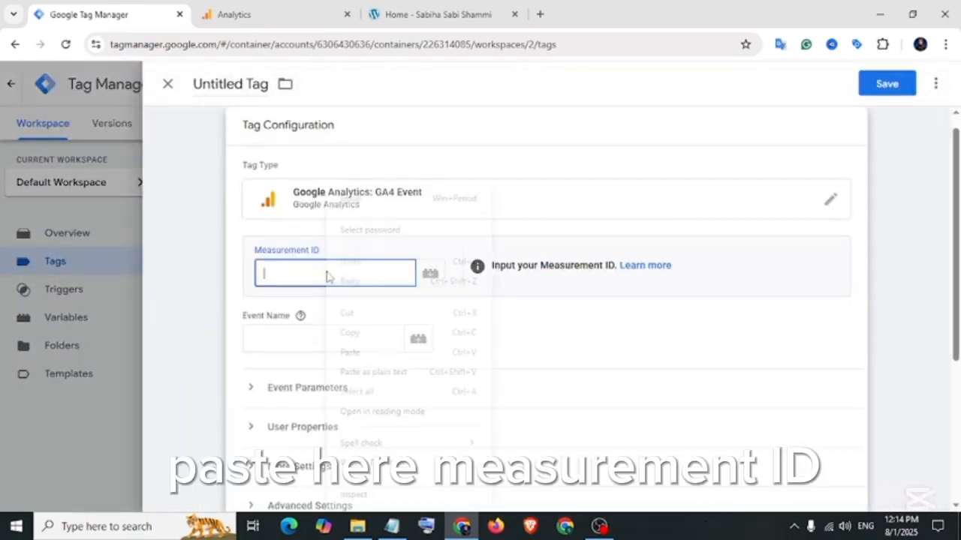
pyautogui.click(257, 9)
pyautogui.moveTo(38, 444)
pyautogui.click(38, 483)
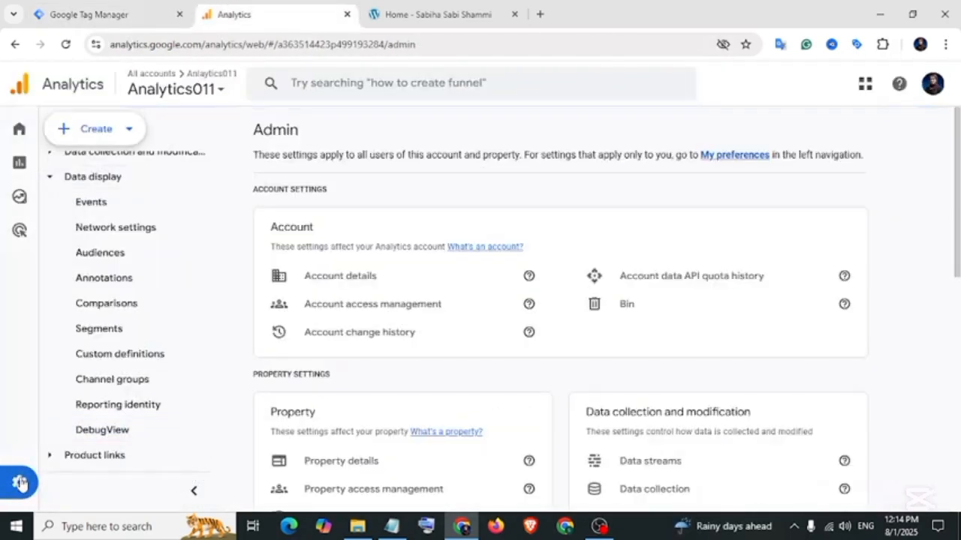
pyautogui.click(650, 460)
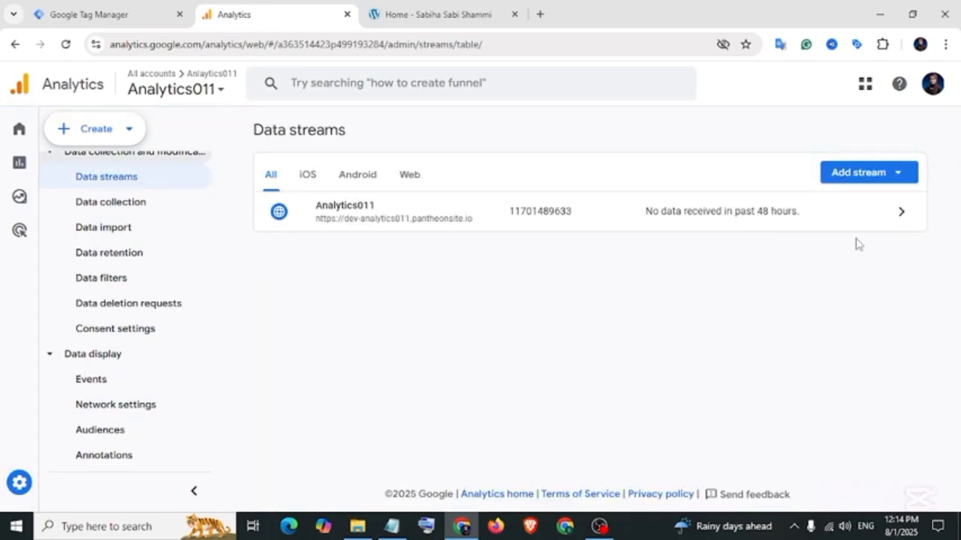
pyautogui.click(855, 180)
pyautogui.click(692, 218)
pyautogui.click(689, 217)
pyautogui.click(484, 376)
pyautogui.click(422, 326)
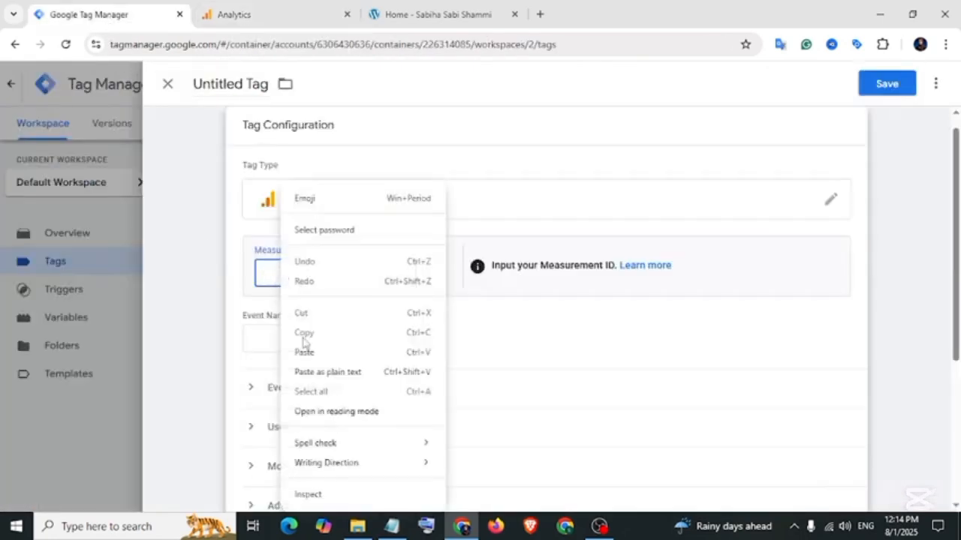
pyautogui.click(307, 351)
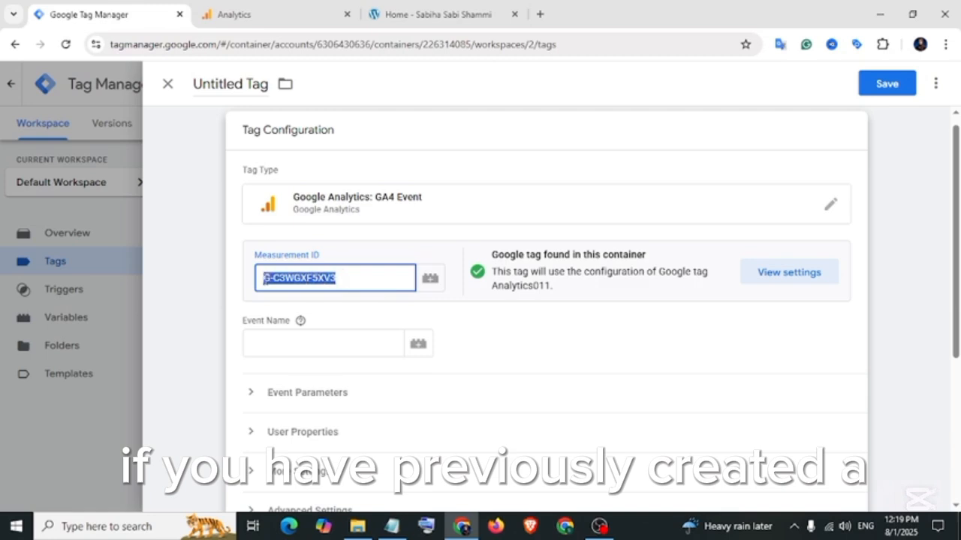
# - Replace the tag's measurement ID with the GA4 Measurement ID variable and set the event name to announcement_click
pyautogui.press('BackSpace')
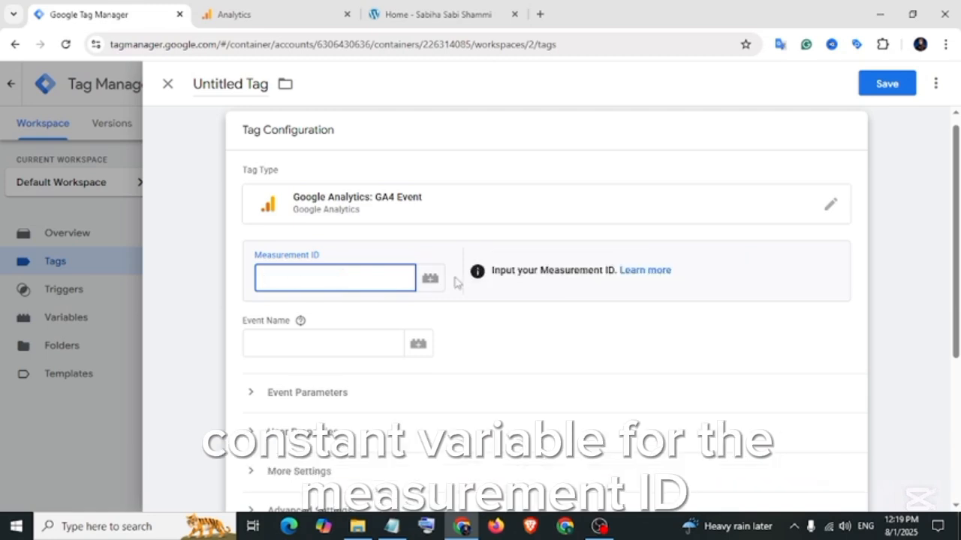
pyautogui.click(430, 279)
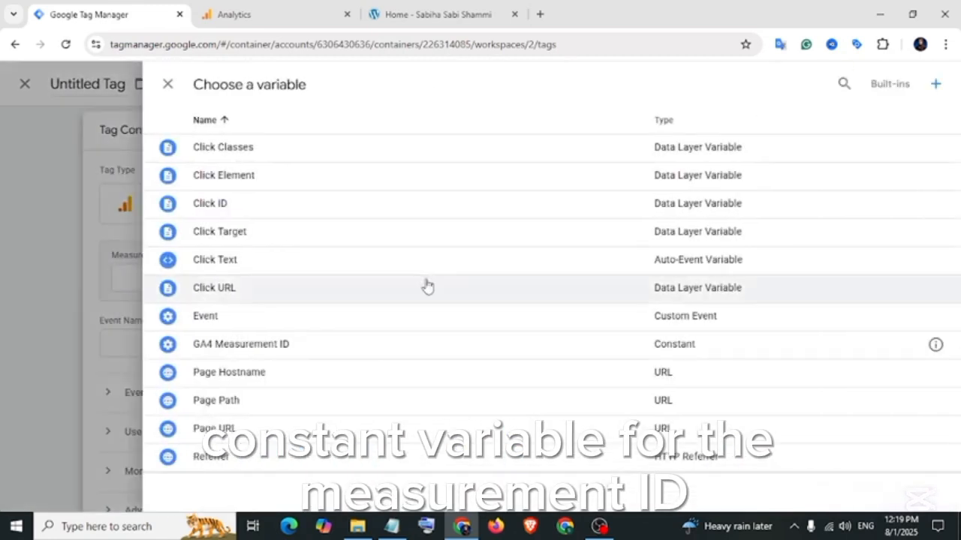
pyautogui.click(267, 345)
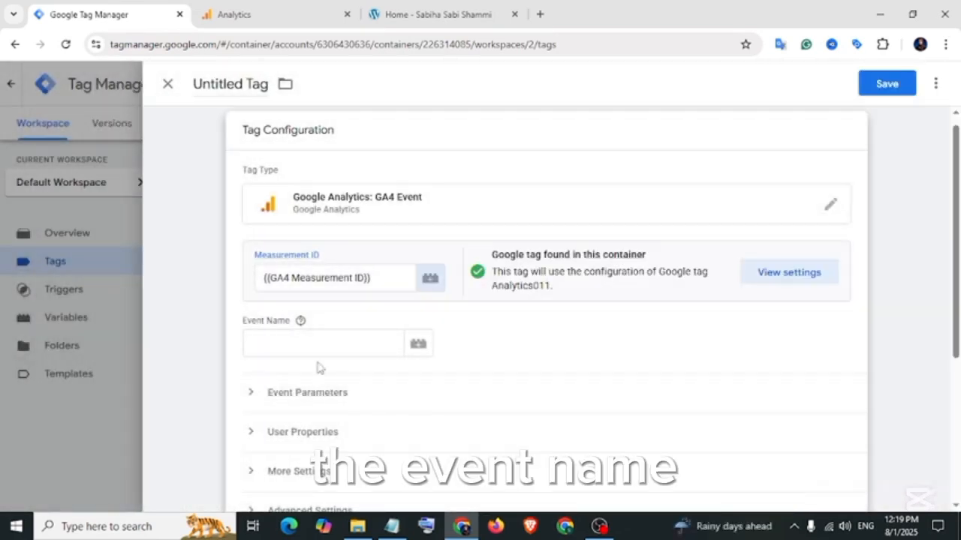
pyautogui.click(313, 343)
pyautogui.rightClick(313, 342)
pyautogui.click(292, 356)
pyautogui.write('announcement_click')
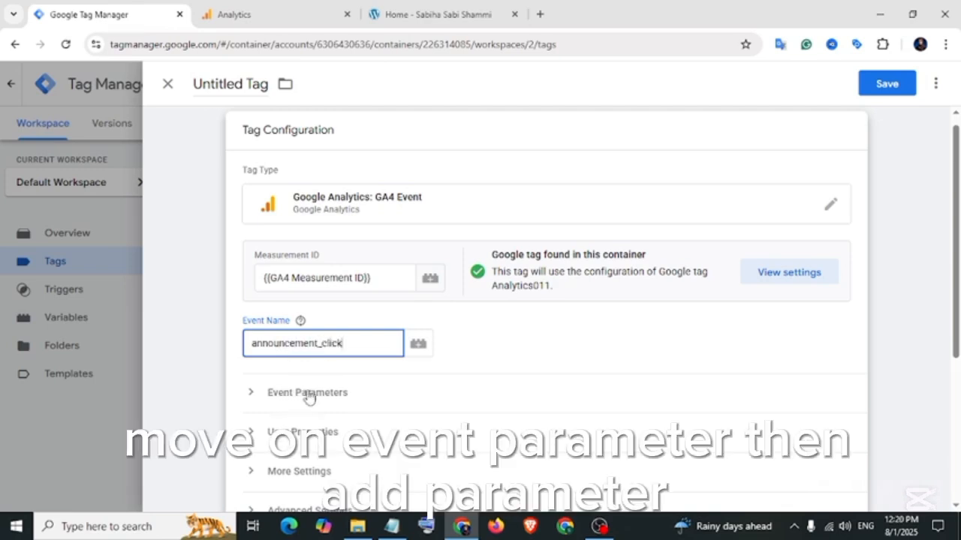
# - Add the event parameter click_text to the tag with the Click Text variable as its value
pyautogui.click(338, 396)
pyautogui.scroll(-3, 338, 395)
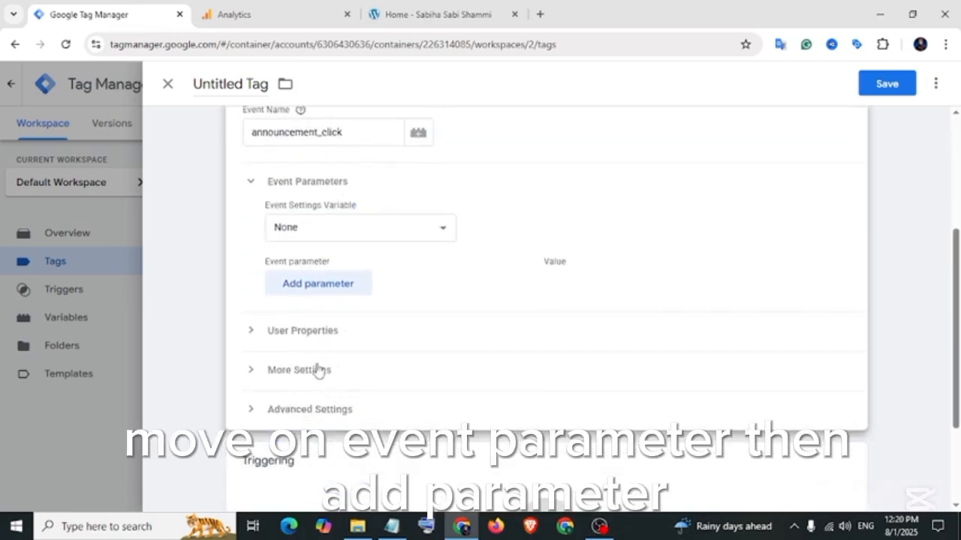
pyautogui.click(311, 291)
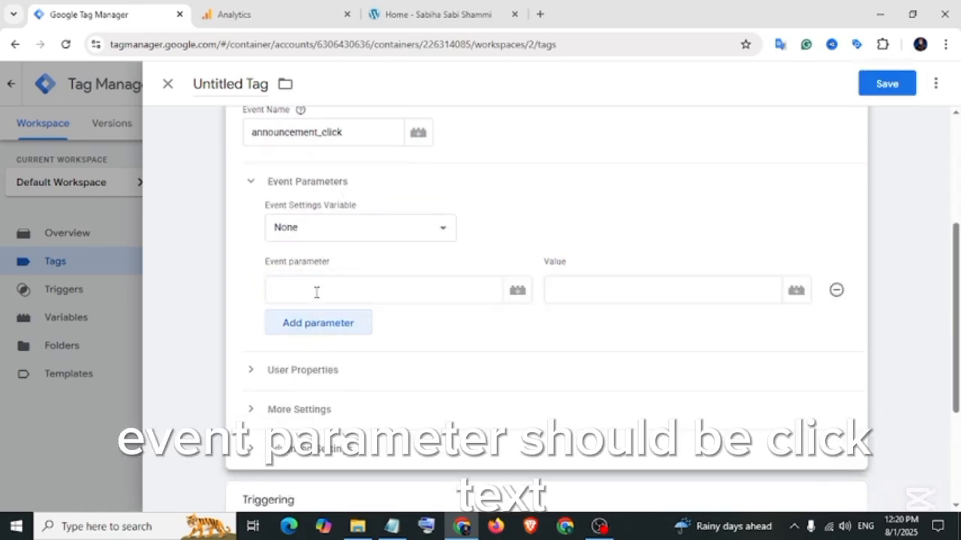
pyautogui.click(316, 292)
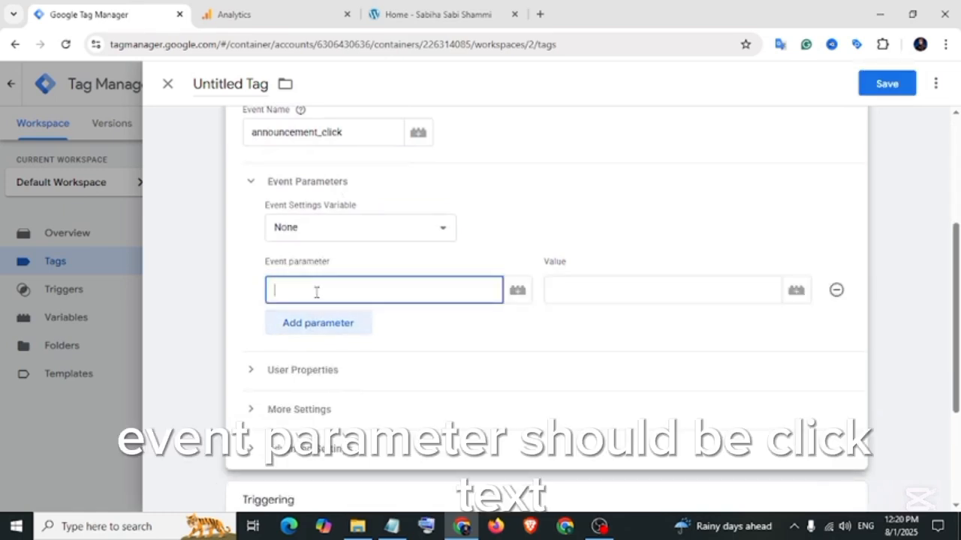
pyautogui.write('click_text')
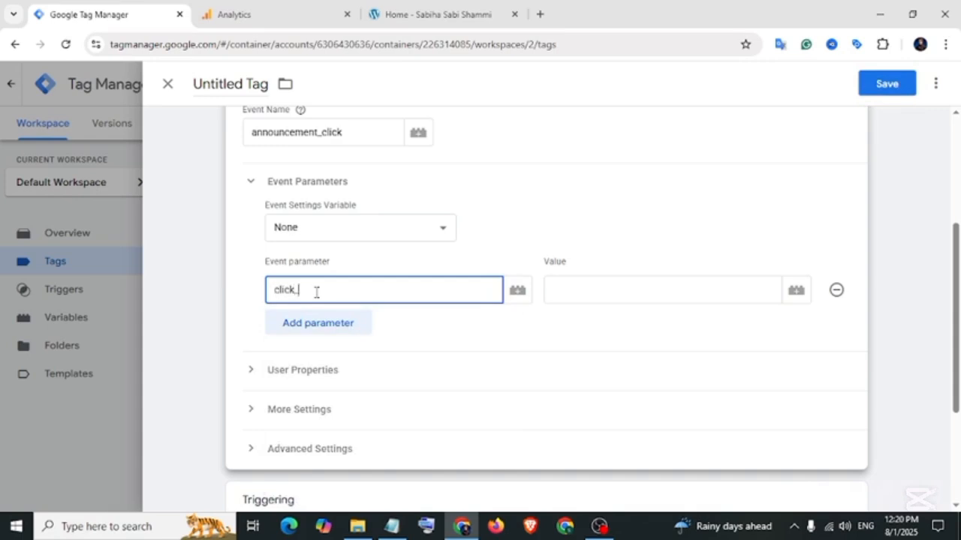
pyautogui.click(796, 291)
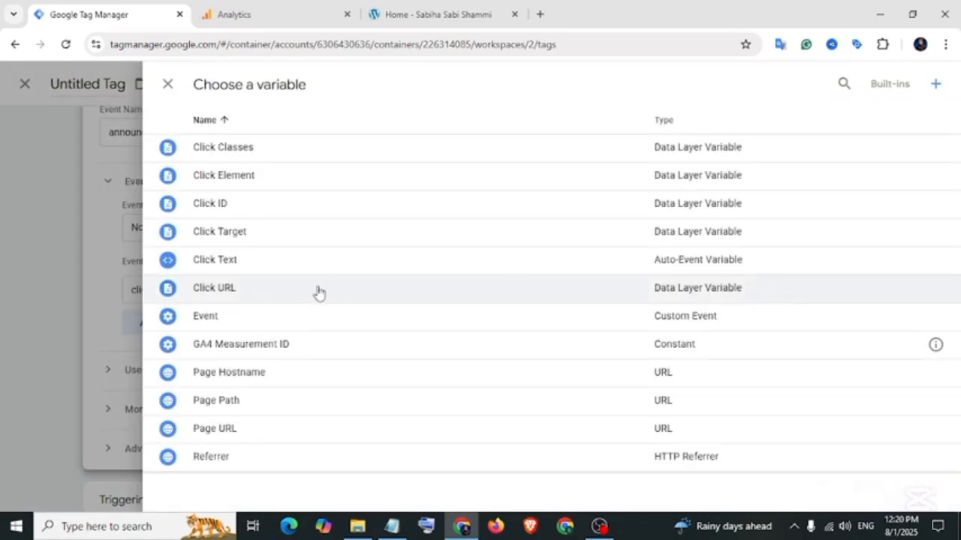
pyautogui.click(318, 260)
# - Add the event parameter click_url to the tag with the Click URL variable as its value
pyautogui.click(332, 329)
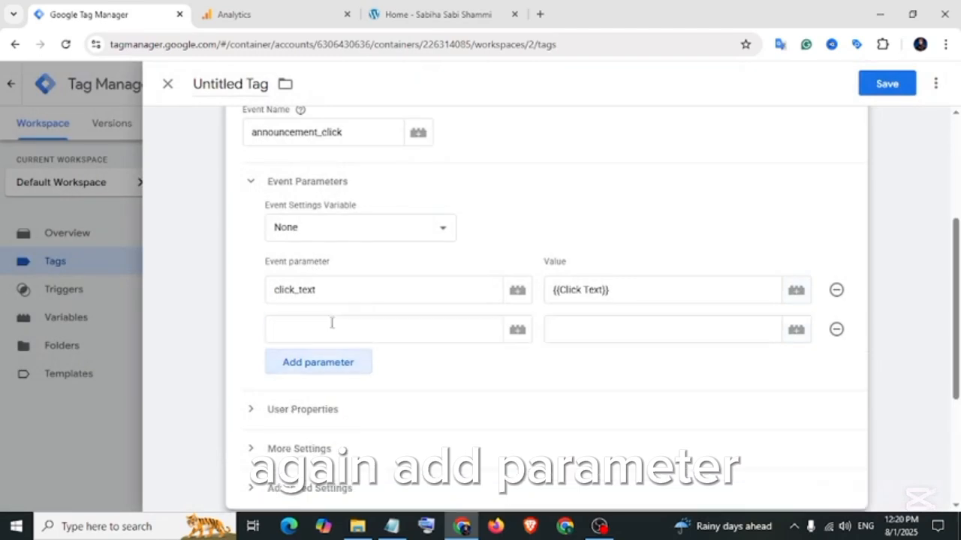
pyautogui.click(337, 334)
pyautogui.write('c')
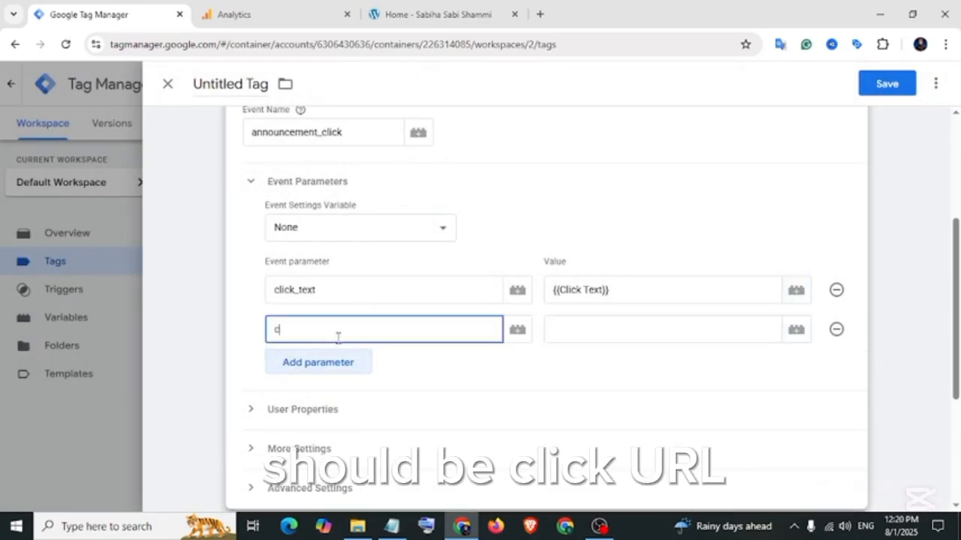
pyautogui.write('lick_')
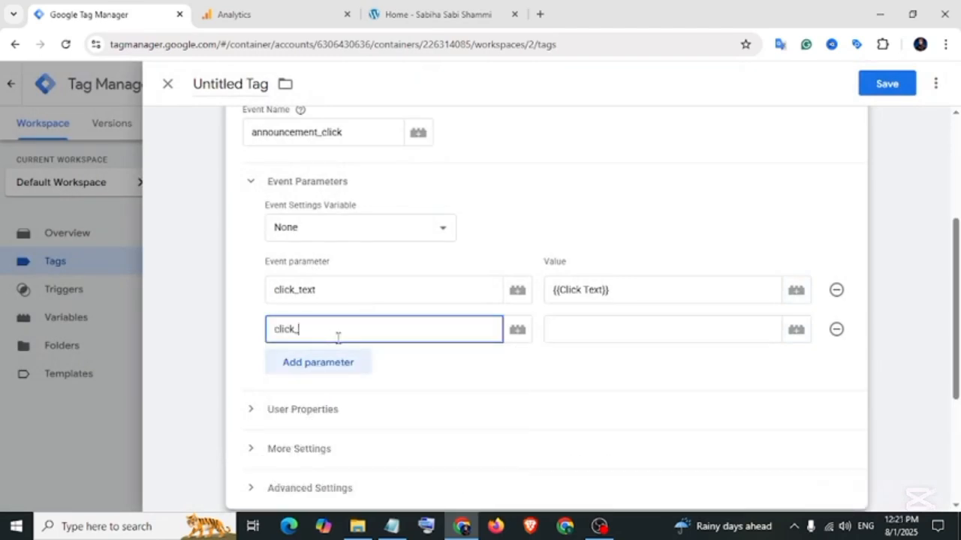
pyautogui.write('url')
pyautogui.click(796, 331)
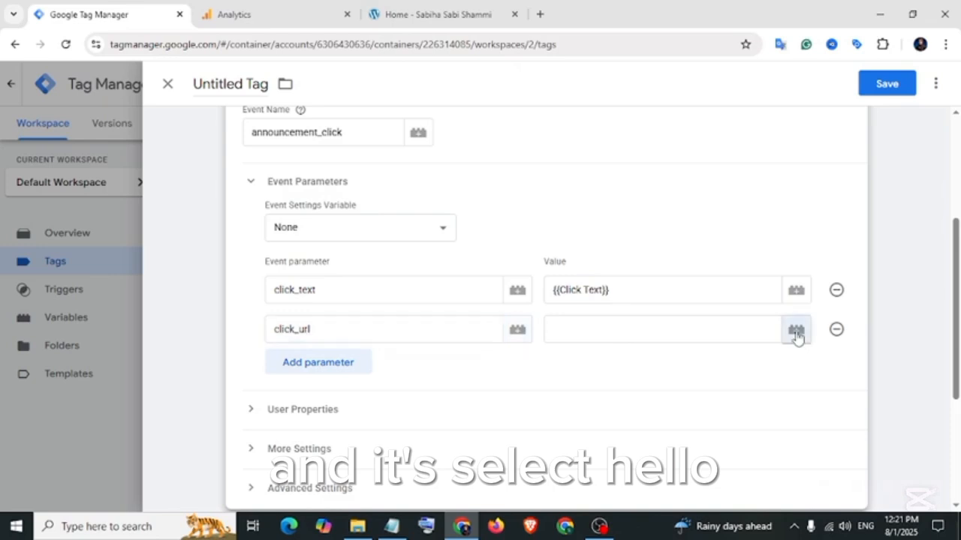
pyautogui.click(250, 287)
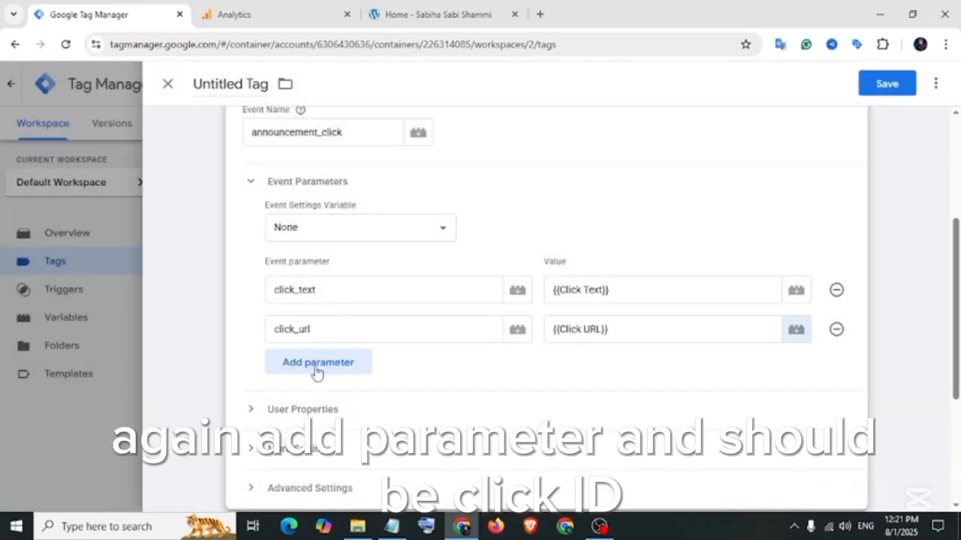
# - Add the event parameter click_id to the tag with the Click ID variable as its value
pyautogui.click(316, 364)
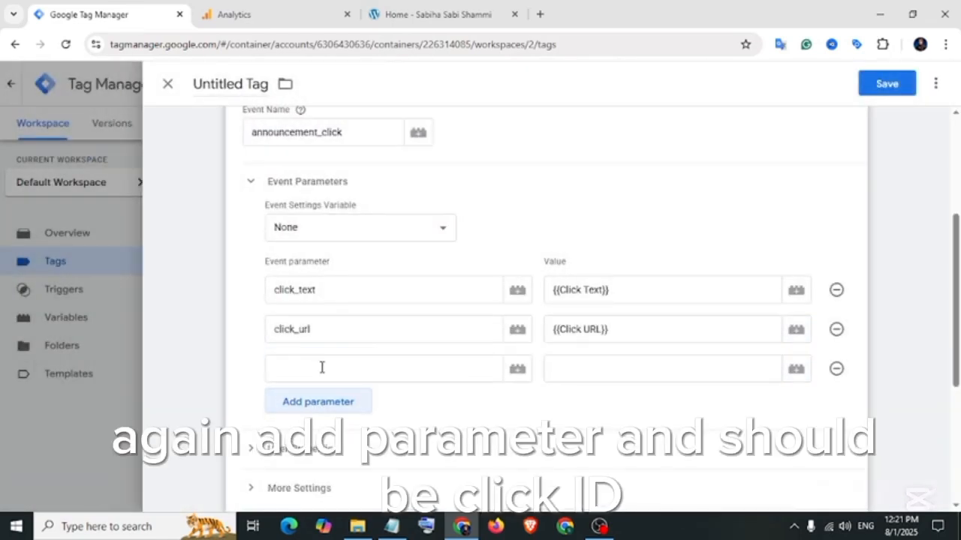
pyautogui.click(321, 367)
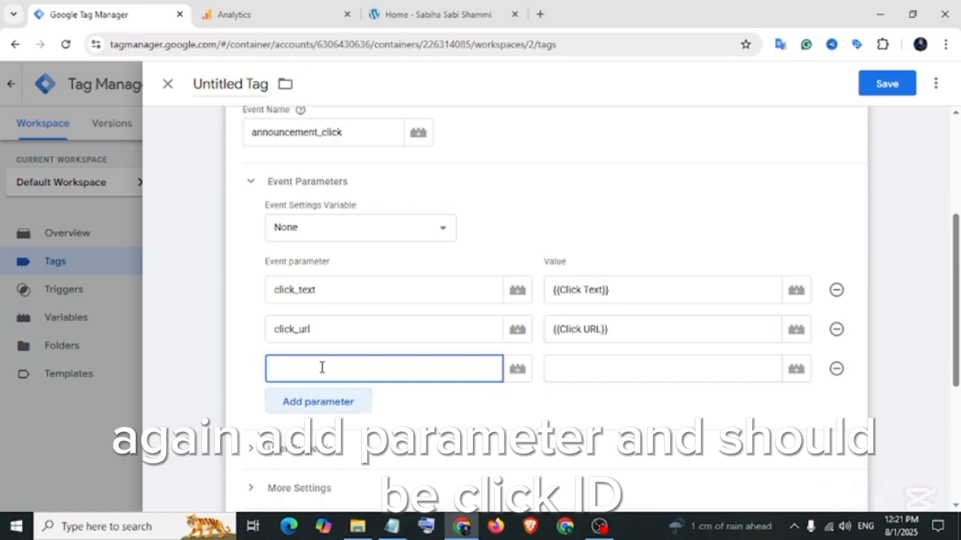
pyautogui.write('click_')
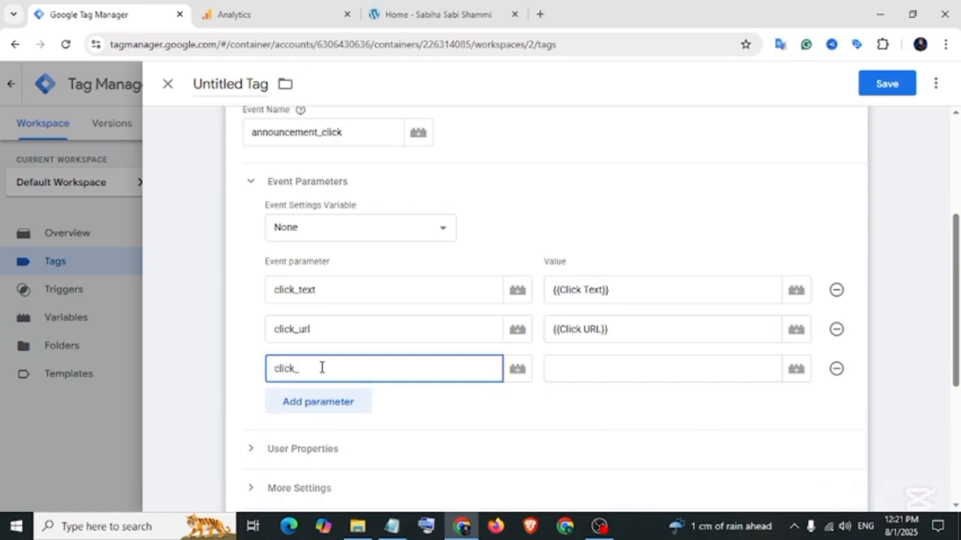
pyautogui.write('id')
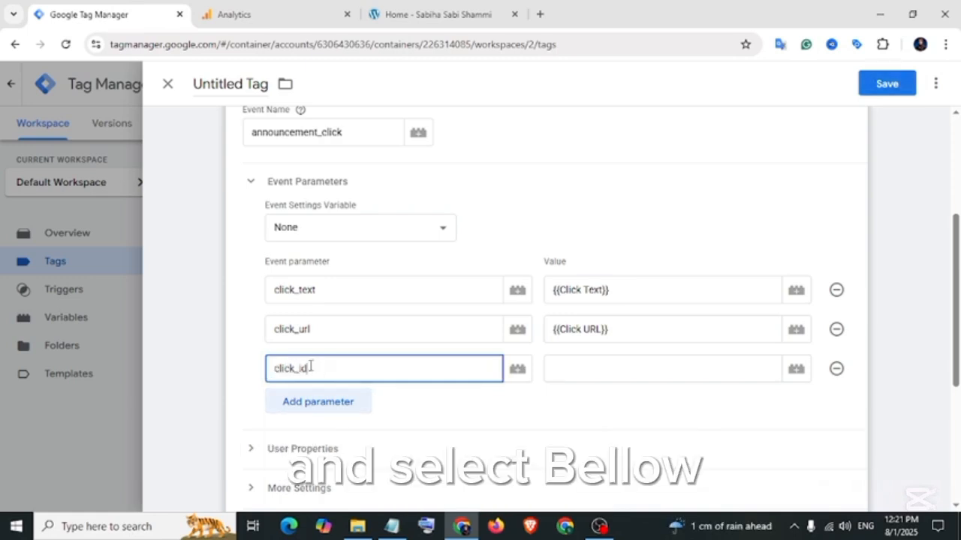
pyautogui.click(795, 369)
pyautogui.click(391, 202)
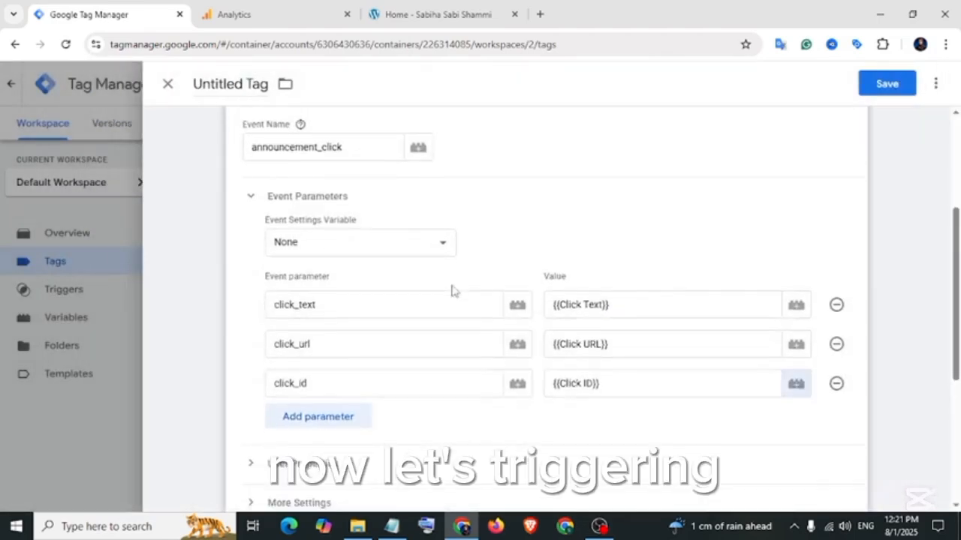
# - Create a new firing trigger for the tag with the type Click - Just Links, firing on Some Link Clicks
pyautogui.scroll(-5, 452, 293)
pyautogui.click(457, 388)
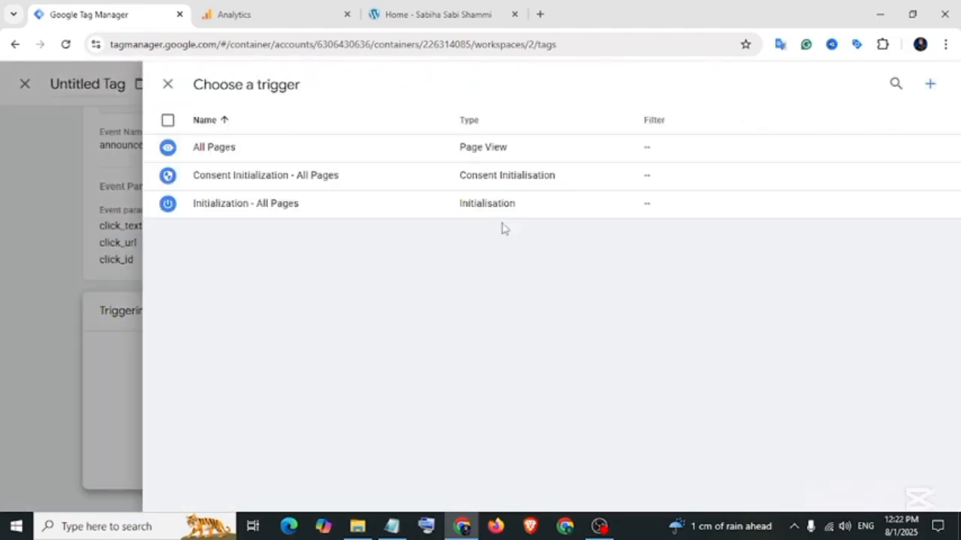
pyautogui.click(931, 87)
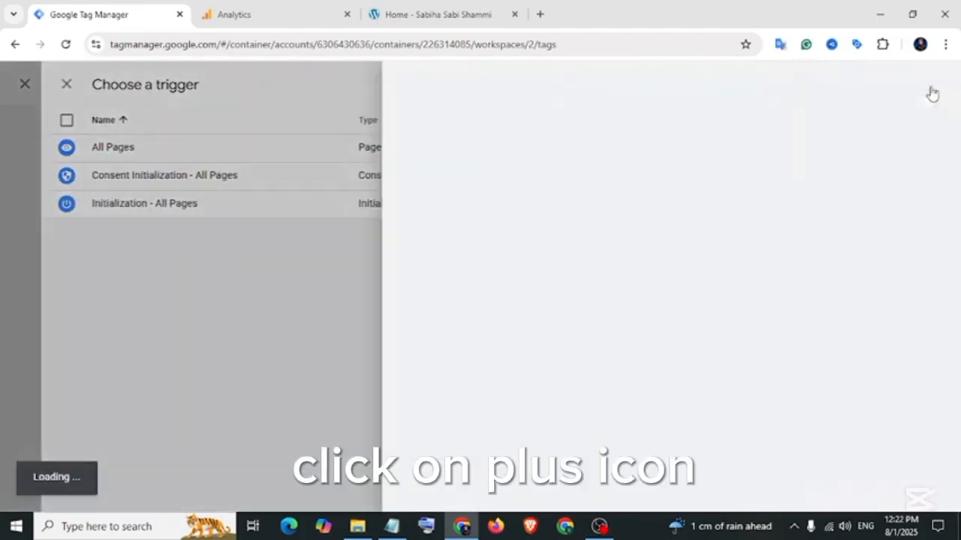
pyautogui.click(679, 238)
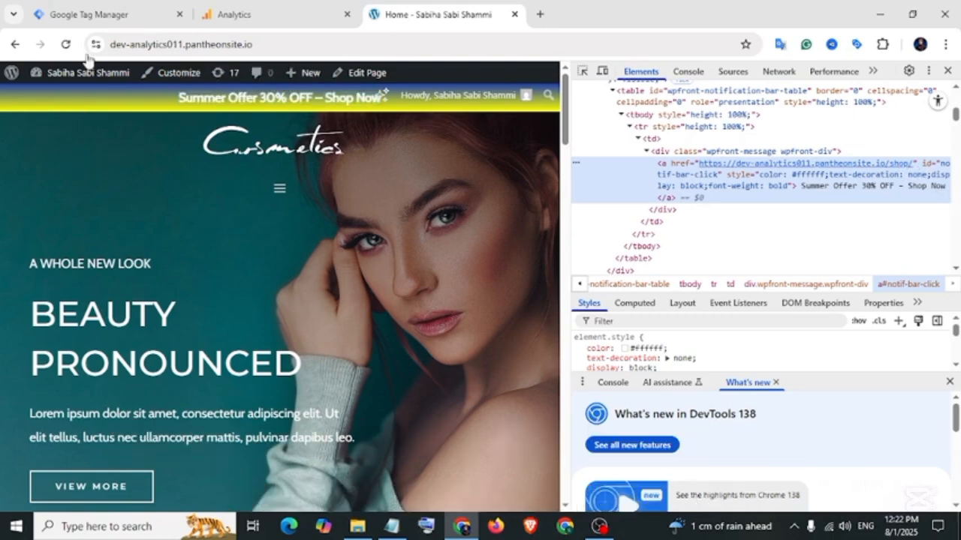
pyautogui.click(107, 15)
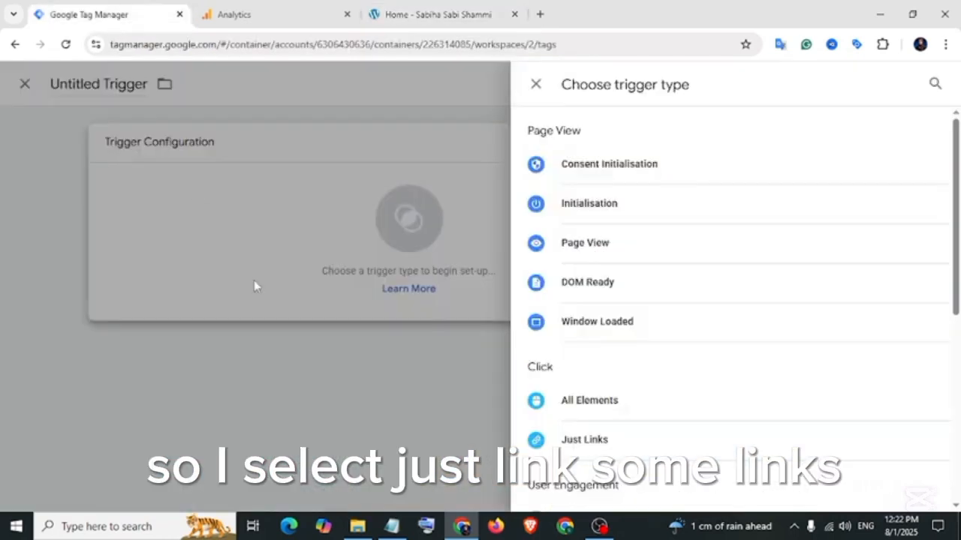
pyautogui.click(585, 440)
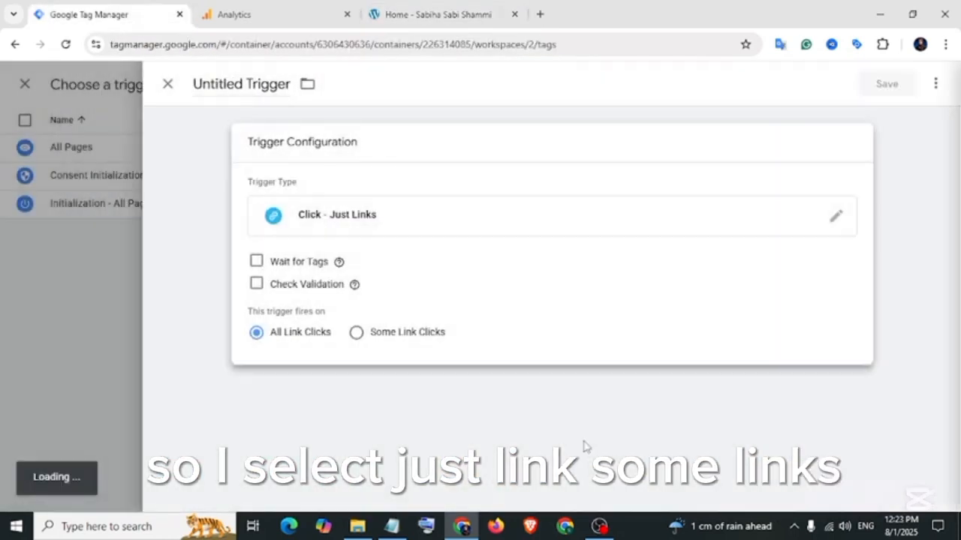
pyautogui.click(356, 338)
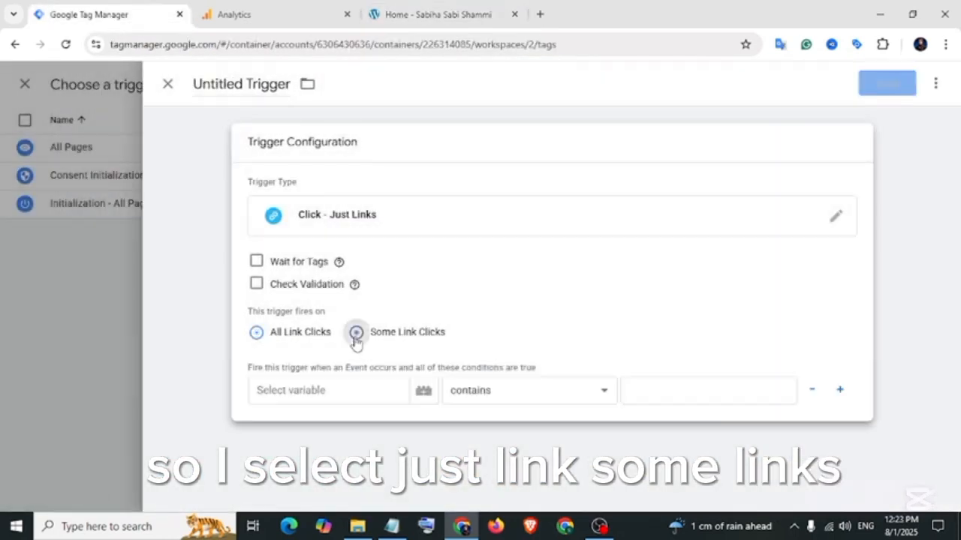
# - Set the trigger condition's variable to Click ID and its operator to equals
pyautogui.click(422, 391)
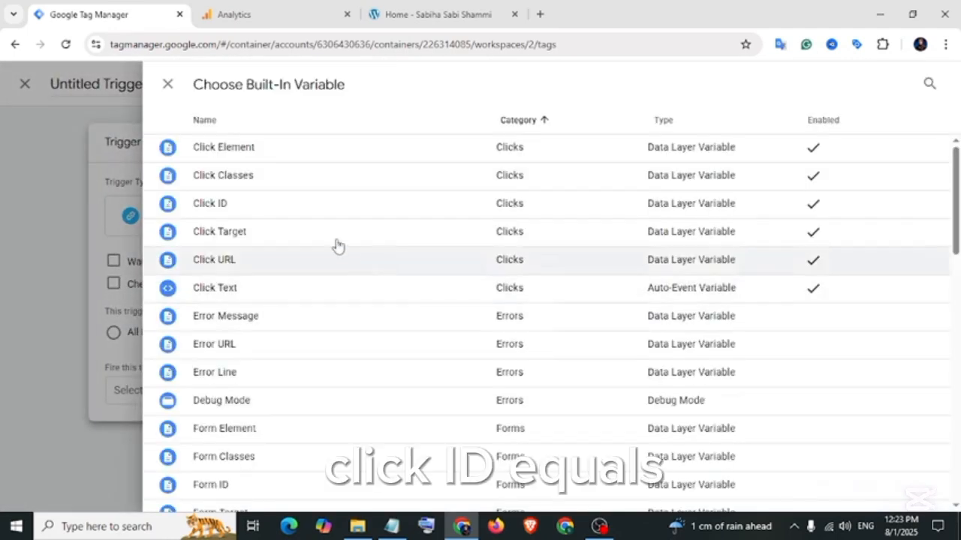
pyautogui.click(270, 215)
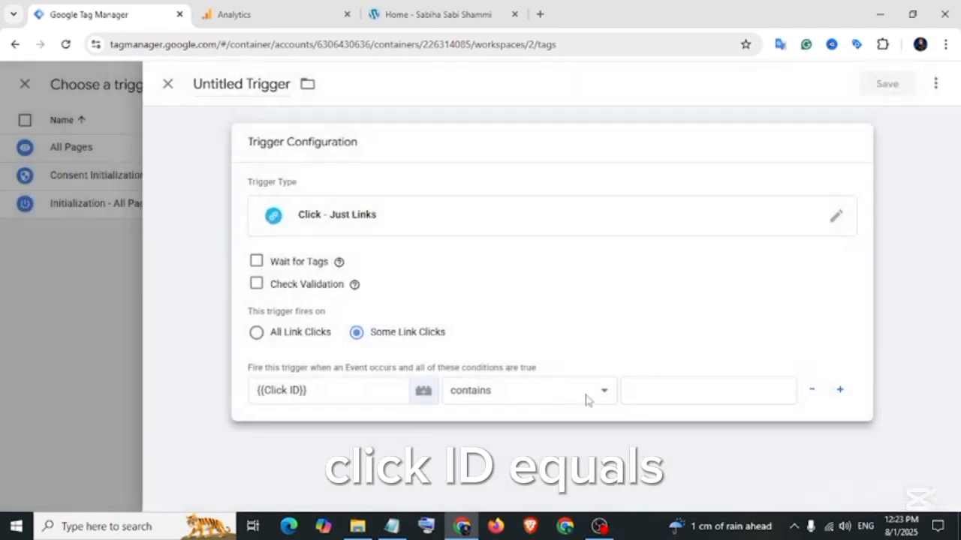
pyautogui.click(586, 400)
pyautogui.click(478, 55)
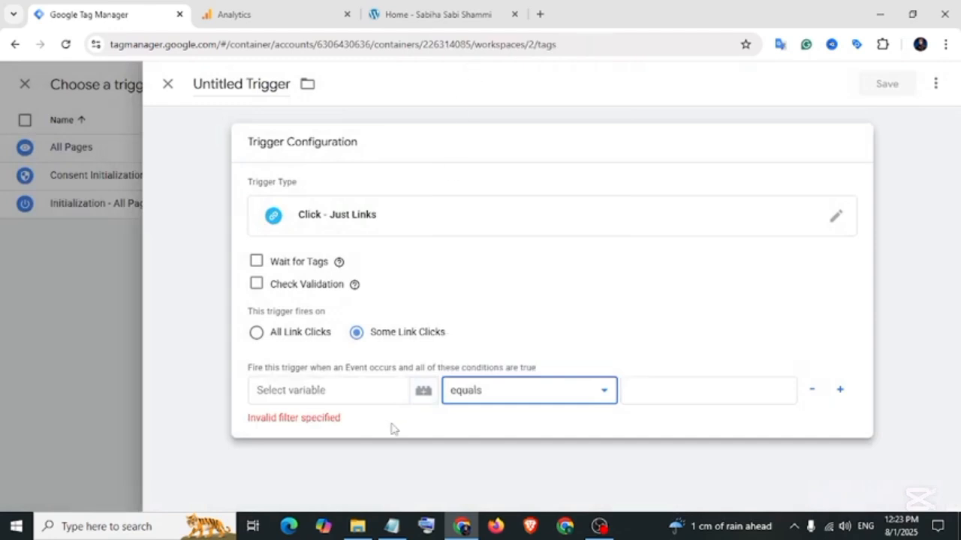
pyautogui.click(422, 396)
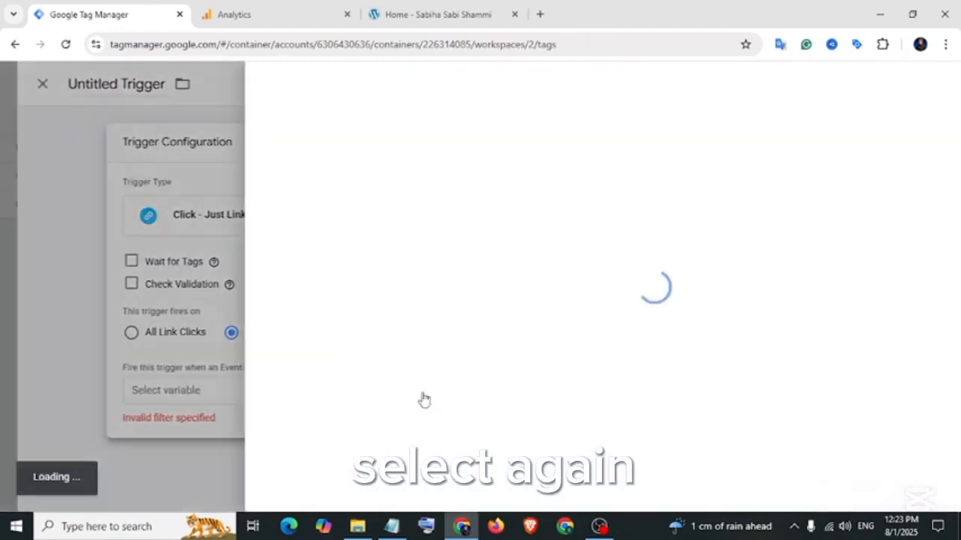
pyautogui.click(271, 207)
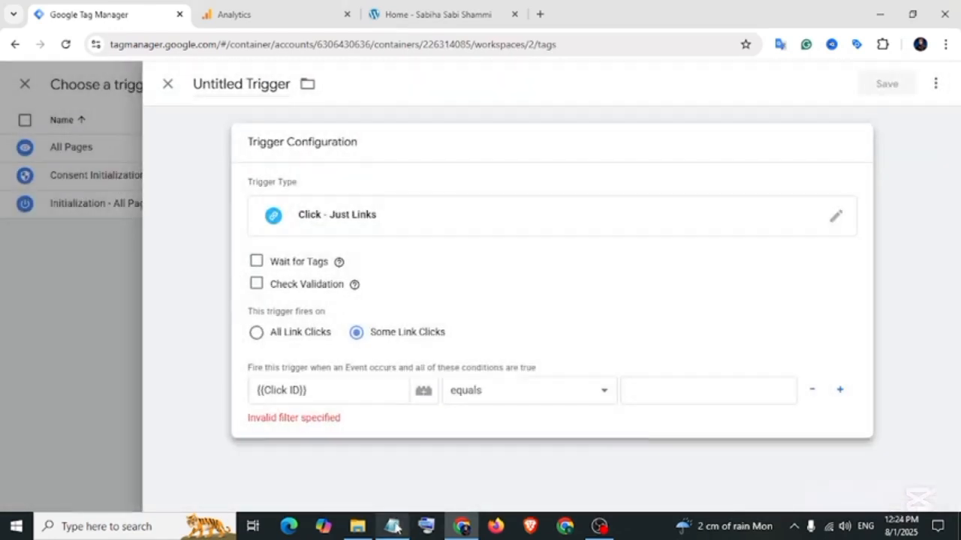
# - Copy the link id notif-bar-click from the HTML snippet in Notepad and paste it as the Click ID condition's value
pyautogui.click(391, 526)
pyautogui.click(383, 348)
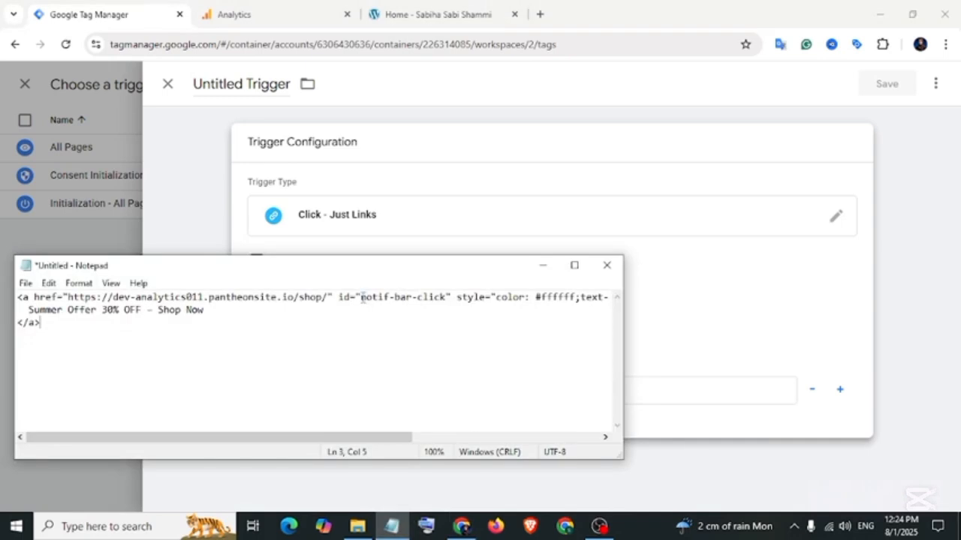
pyautogui.moveTo(363, 298); pyautogui.dragTo(441, 300)
pyautogui.rightClick(439, 298)
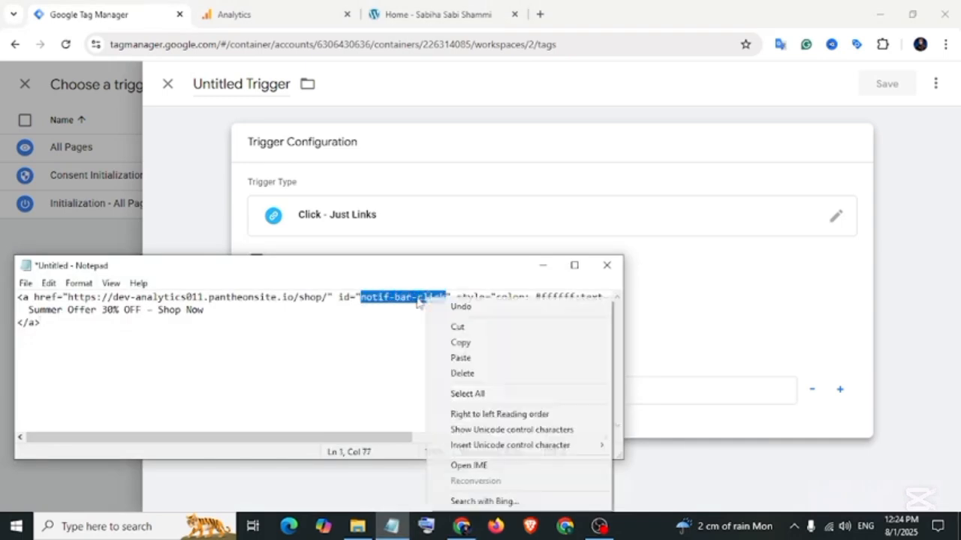
pyautogui.click(462, 342)
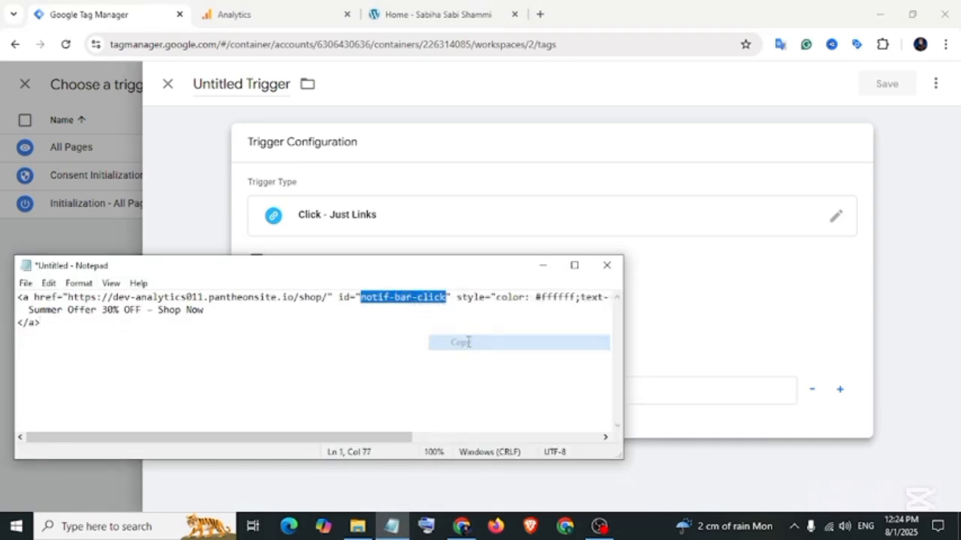
pyautogui.click(542, 265)
pyautogui.click(638, 390)
pyautogui.rightClick(639, 389)
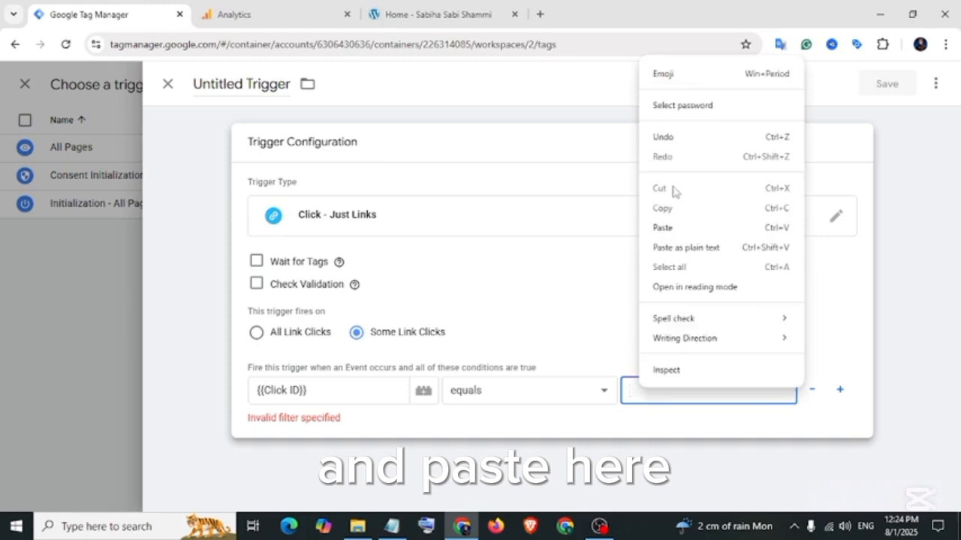
pyautogui.click(662, 227)
# - Name the trigger Announcement Click-Trigger and save it
pyautogui.click(238, 85)
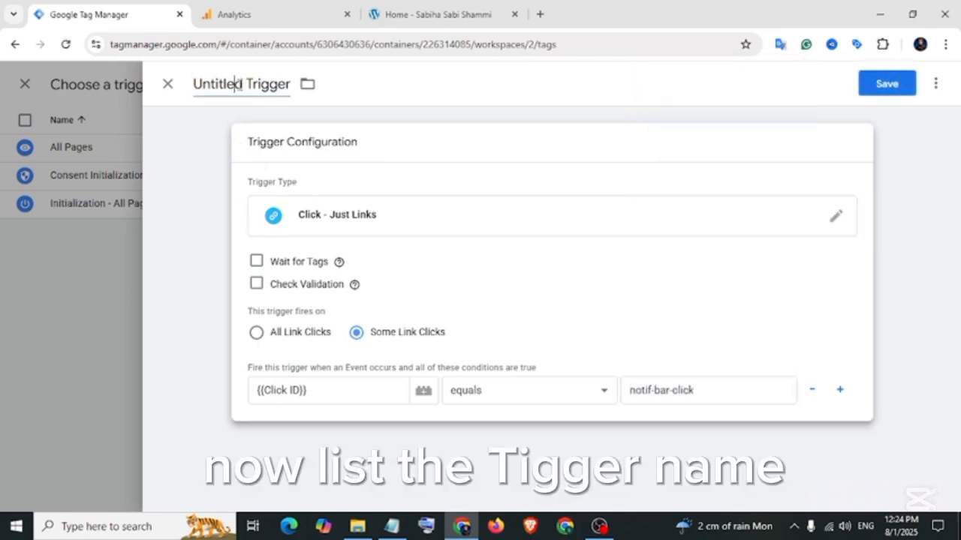
pyautogui.hotkey('ctrl', 'a')
pyautogui.write('Announc')
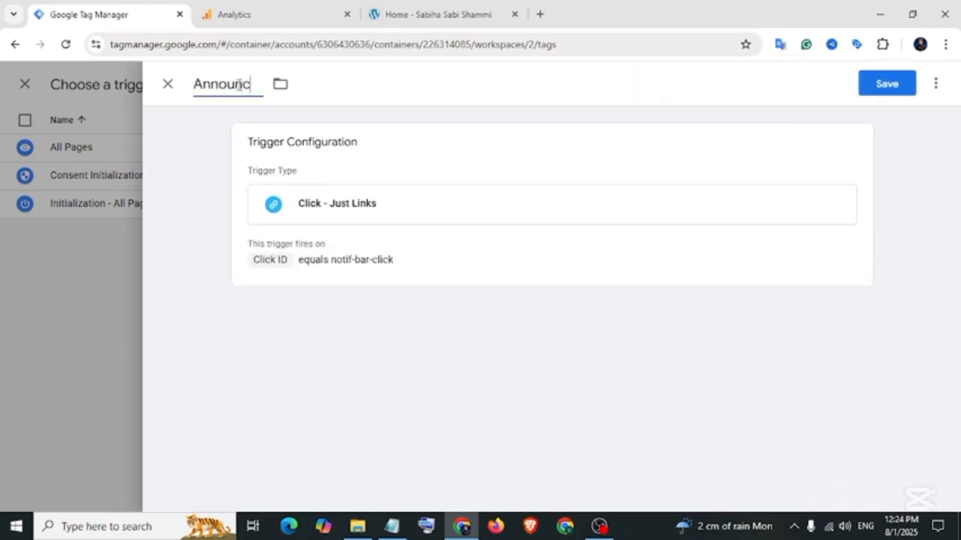
pyautogui.write('ement Click-Trigger')
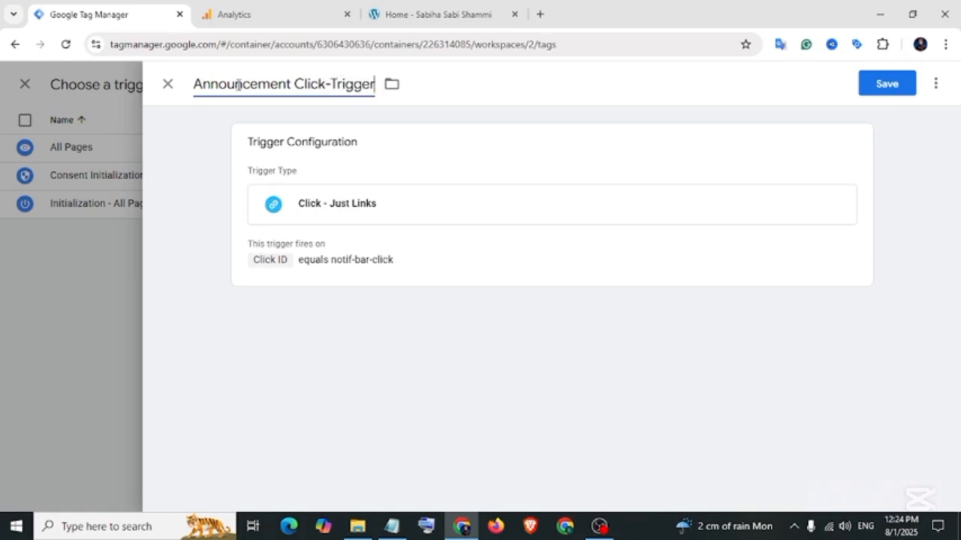
pyautogui.click(875, 86)
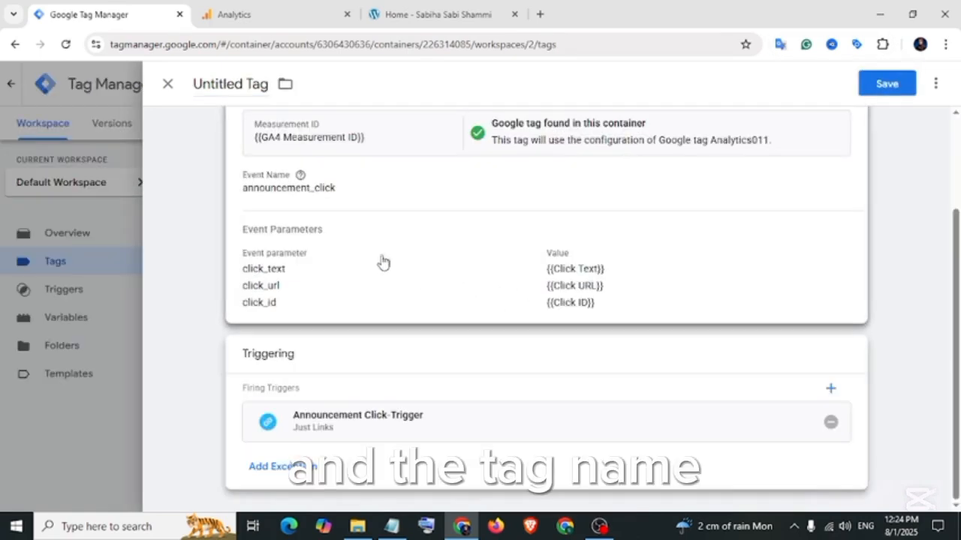
# - Name the tag Announcement Click-Tag and save it
pyautogui.click(224, 84)
pyautogui.write('A')
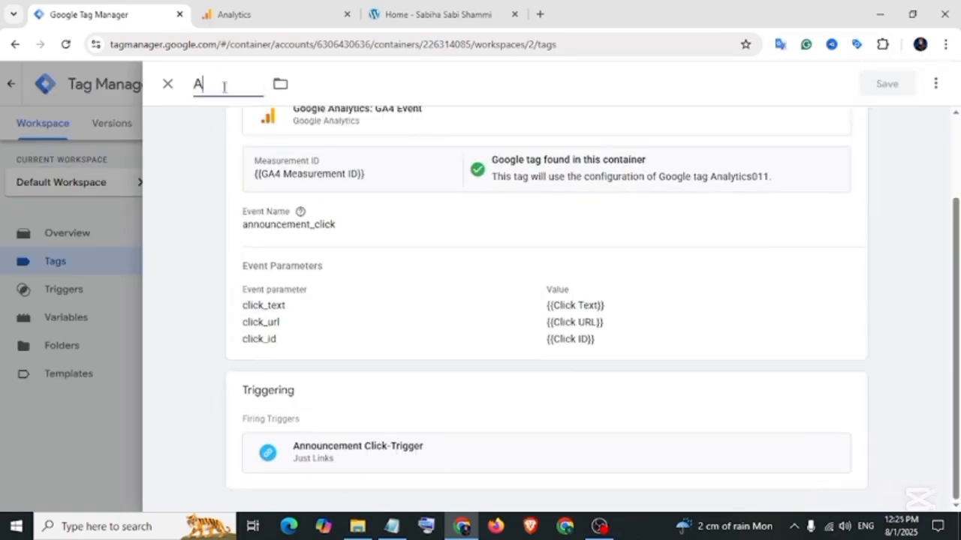
pyautogui.write('nnouncement Click-')
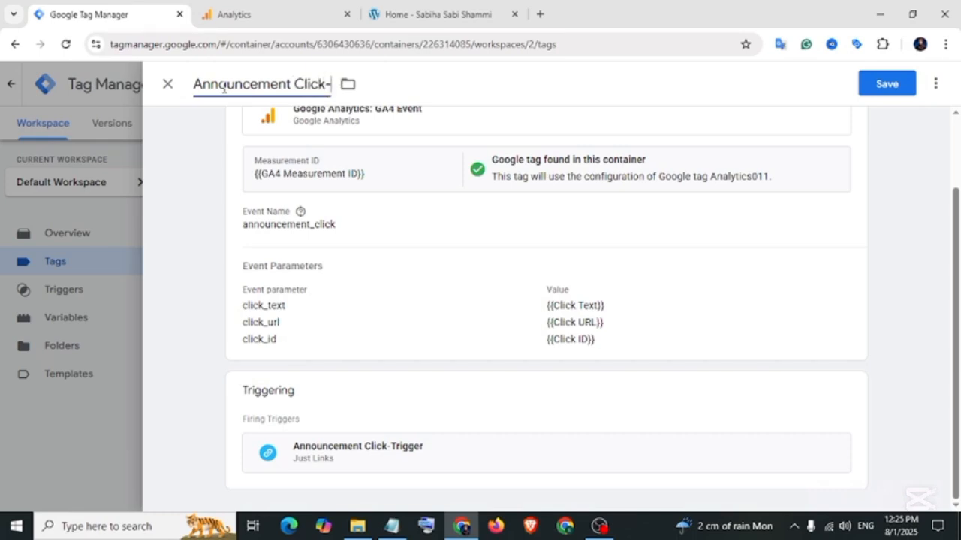
pyautogui.write('Tag')
pyautogui.click(882, 84)
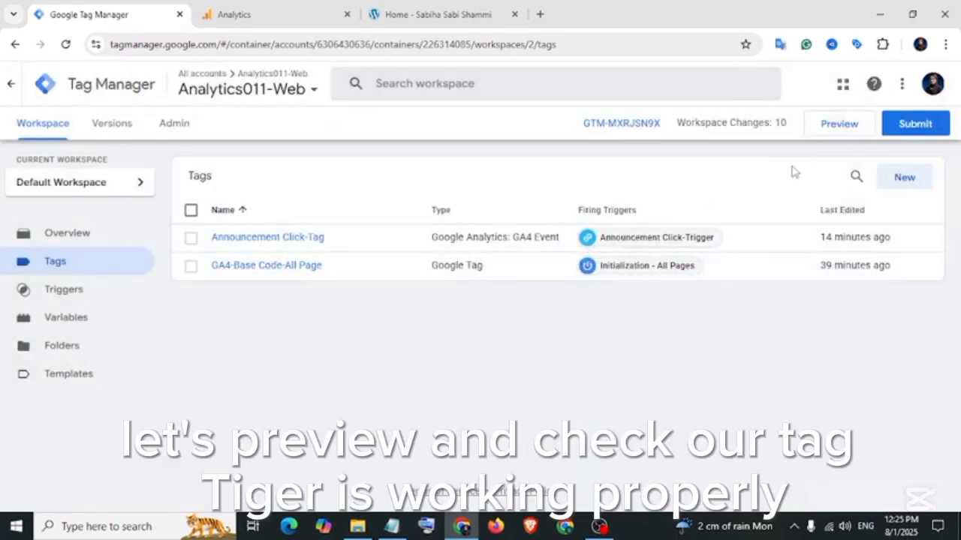
pyautogui.click(844, 128)
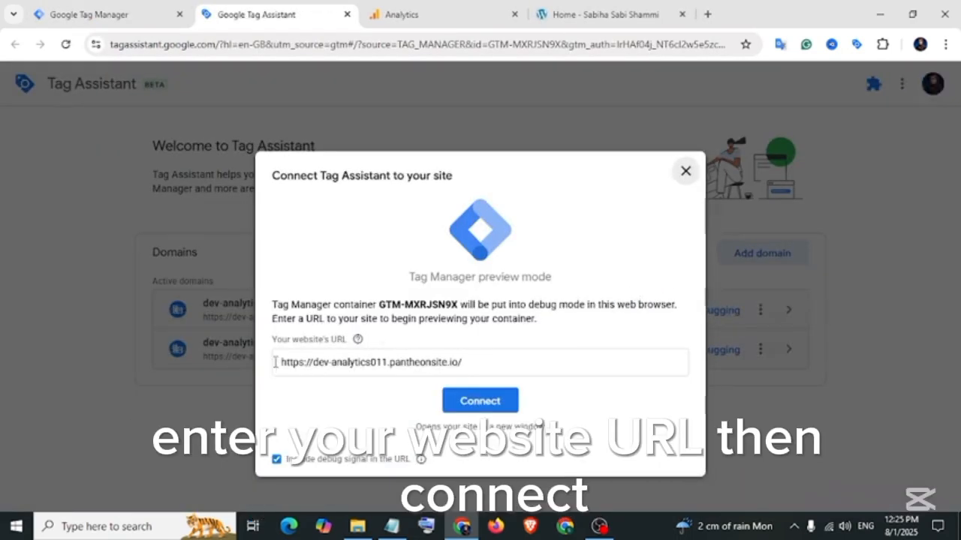
pyautogui.moveTo(275, 363); pyautogui.dragTo(442, 365)
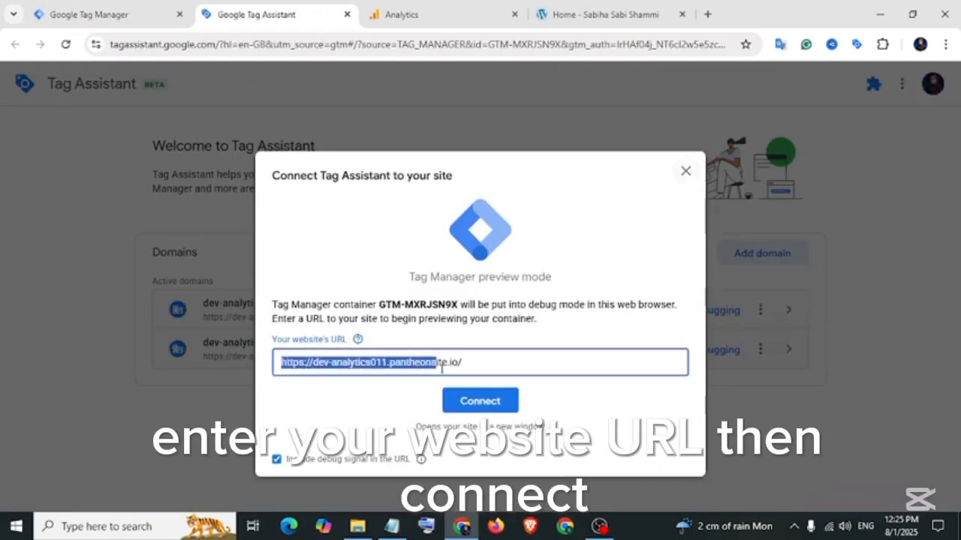
pyautogui.click(478, 404)
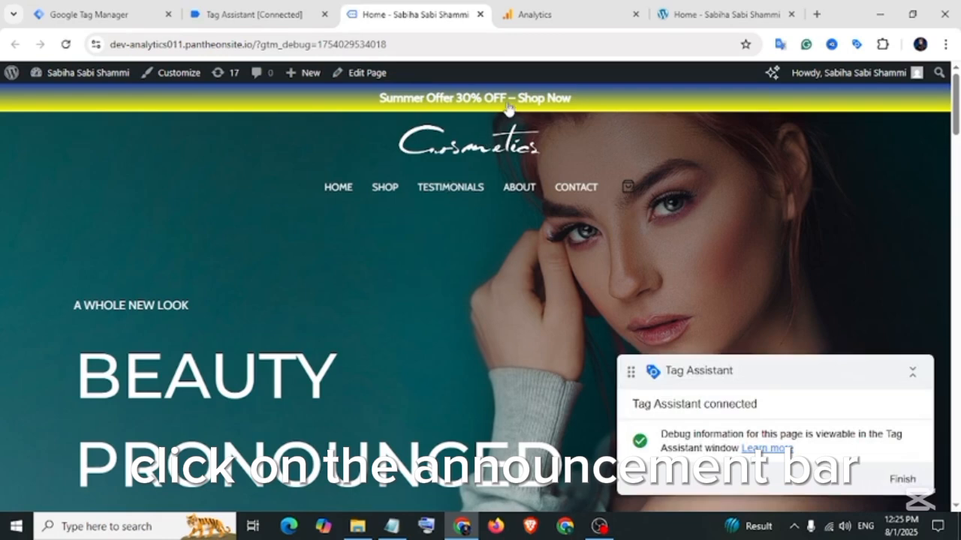
# - Trigger the Summer Offer announcement bar link on the website and check the container's fired tags in Tag Assistant
pyautogui.click(509, 103)
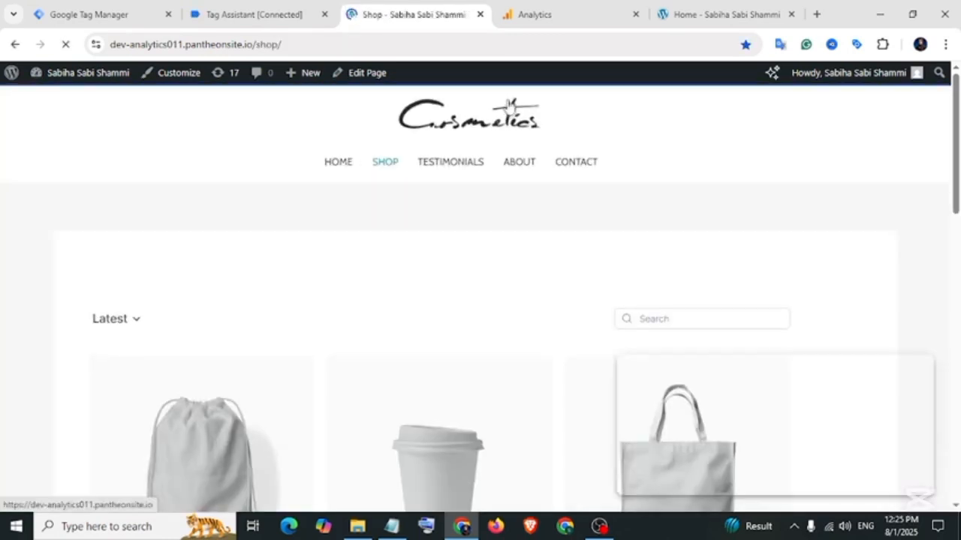
pyautogui.click(229, 15)
pyautogui.click(475, 331)
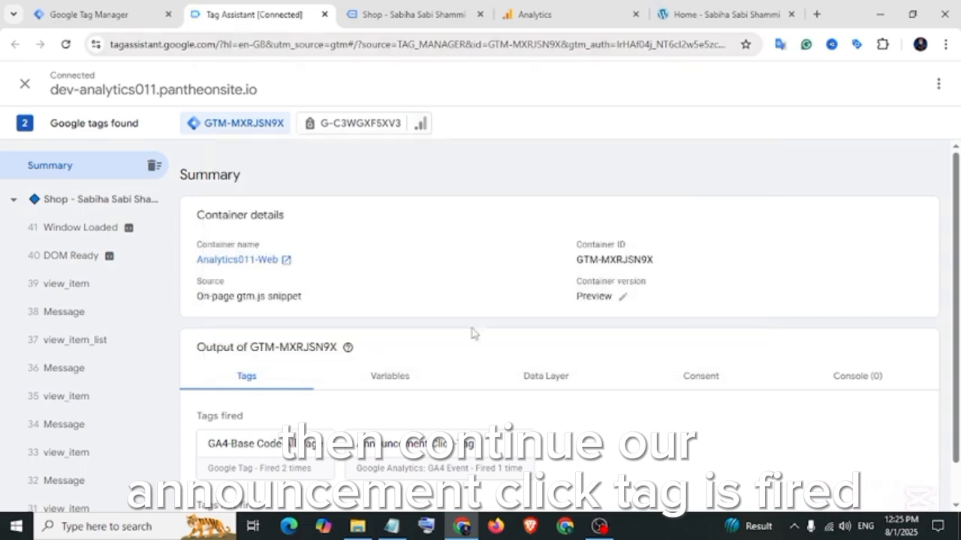
pyautogui.scroll(-1, 485, 424)
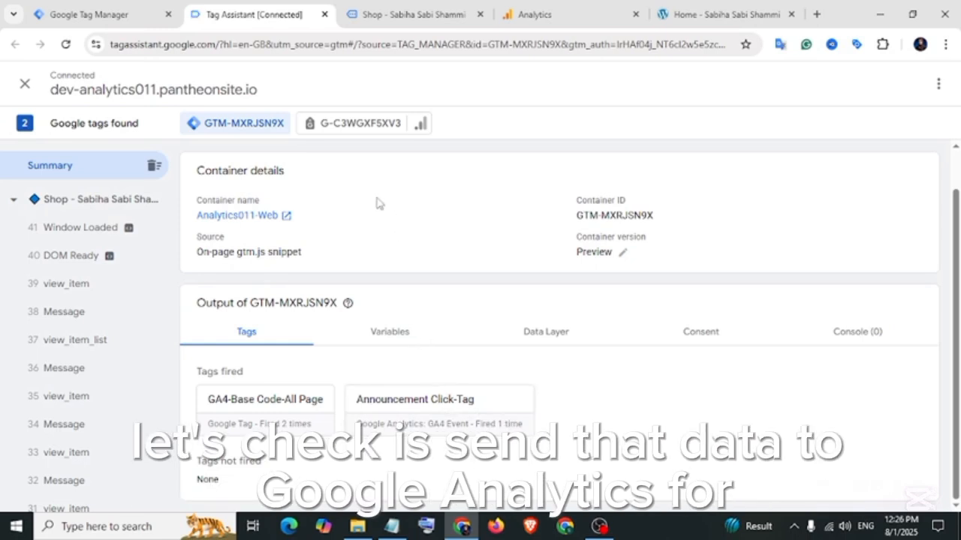
# - Examine the parameters of the announcement_click hit sent to the G-C3WGXF5XV3 Google tag
pyautogui.click(350, 128)
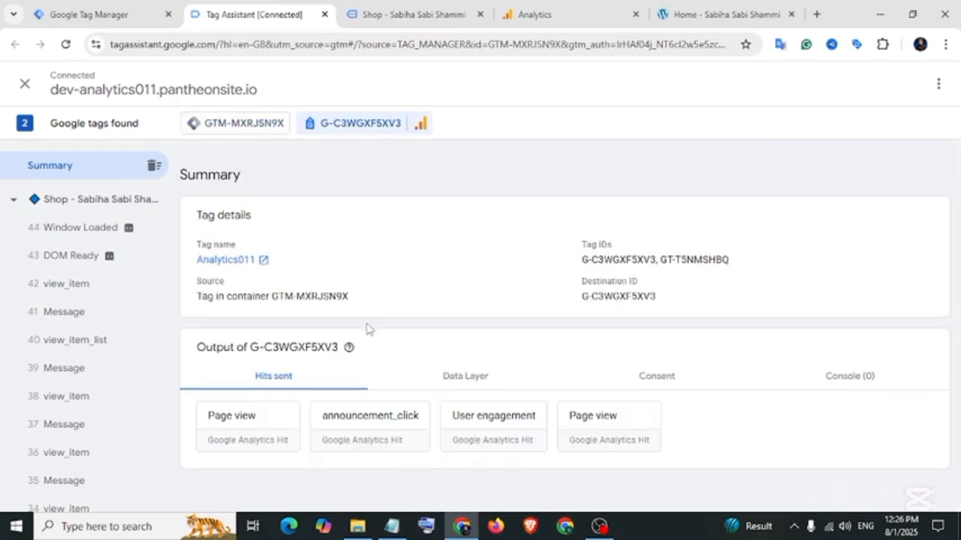
pyautogui.click(367, 423)
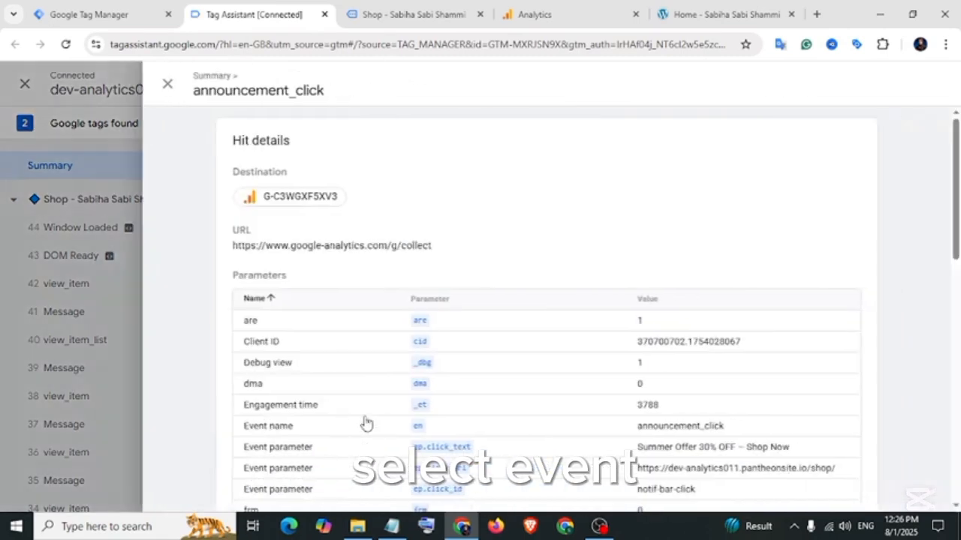
pyautogui.scroll(-3, 440, 225)
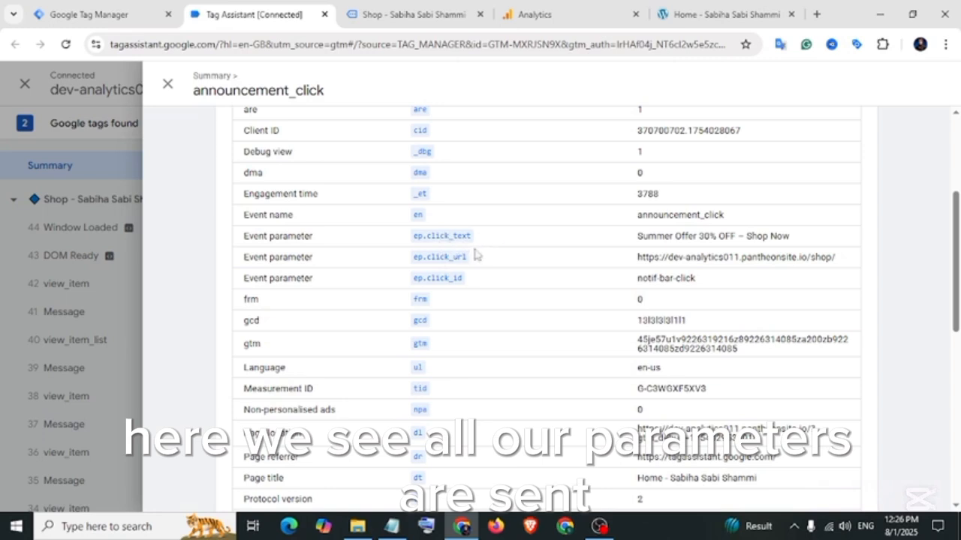
# - Switch to Google Analytics and open DebugView for the Analytics011 property from its admin settings
pyautogui.click(549, 15)
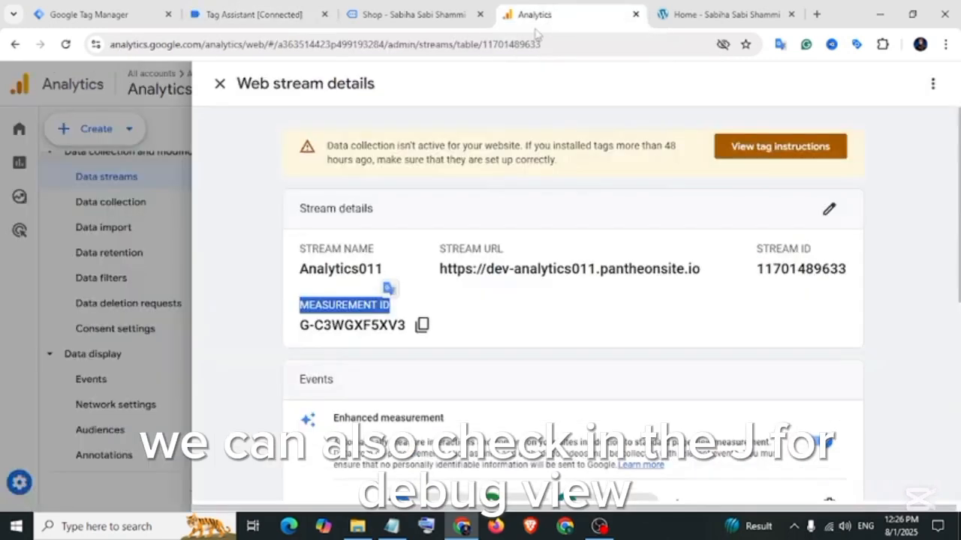
pyautogui.click(21, 485)
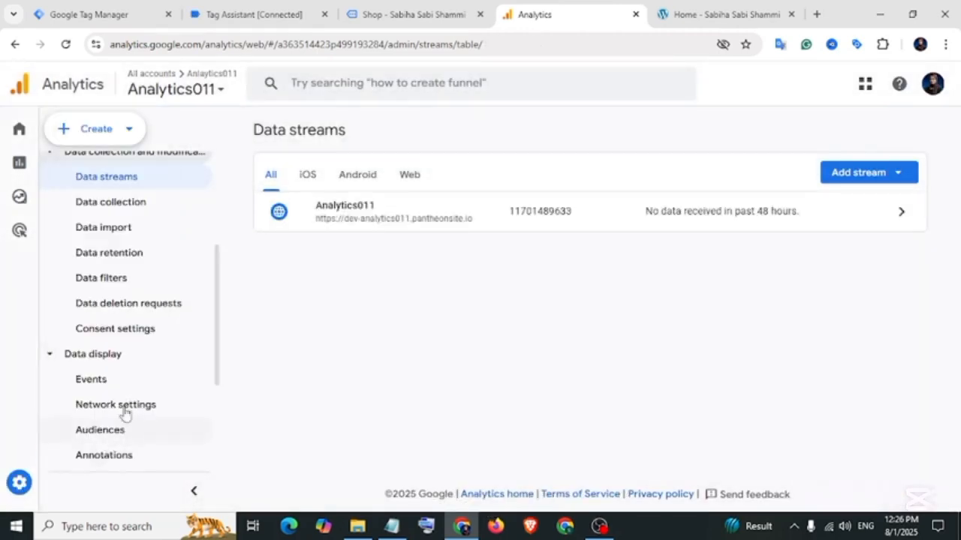
pyautogui.scroll(-3, 112, 361)
pyautogui.click(109, 428)
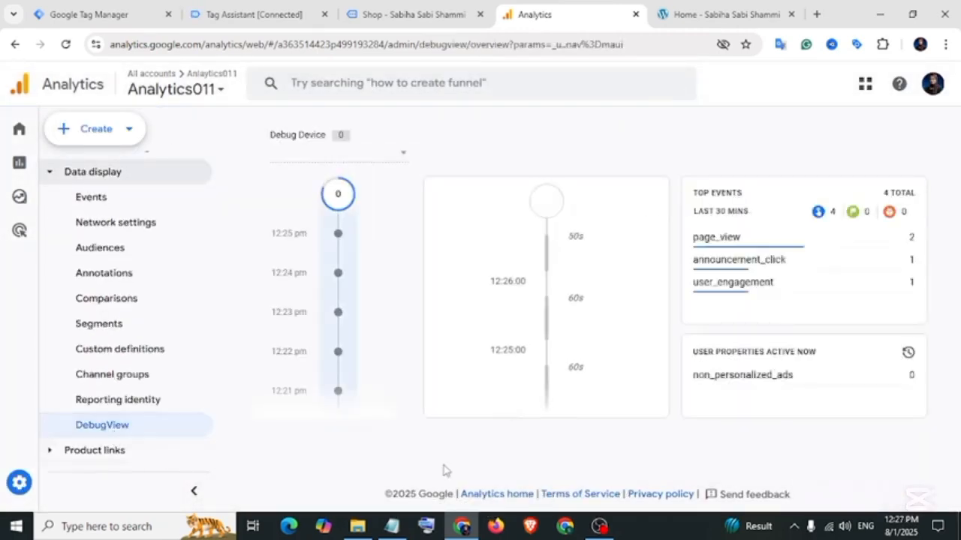
# - Examine the announcement_click event's click_id, click_text and click_url parameters in DebugView
pyautogui.click(727, 264)
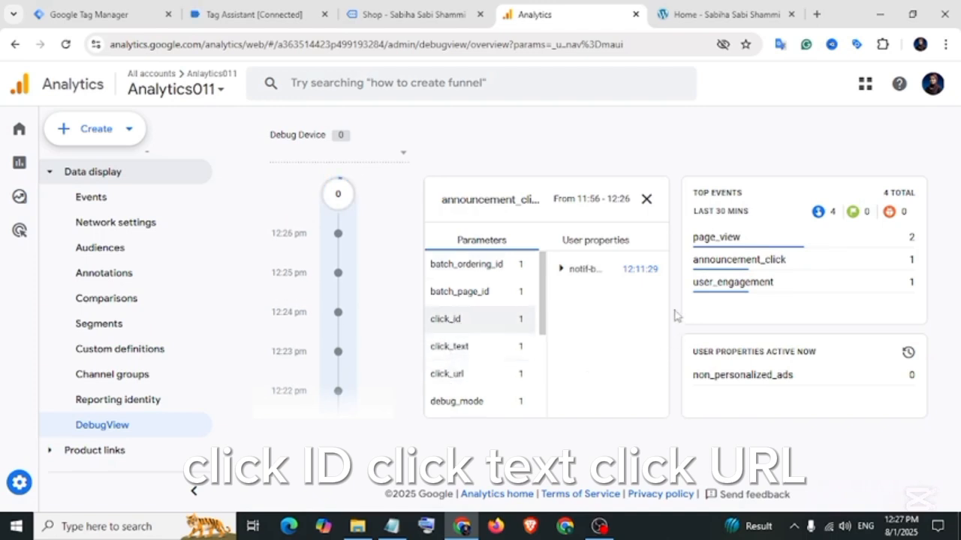
pyautogui.click(646, 200)
pyautogui.click(609, 309)
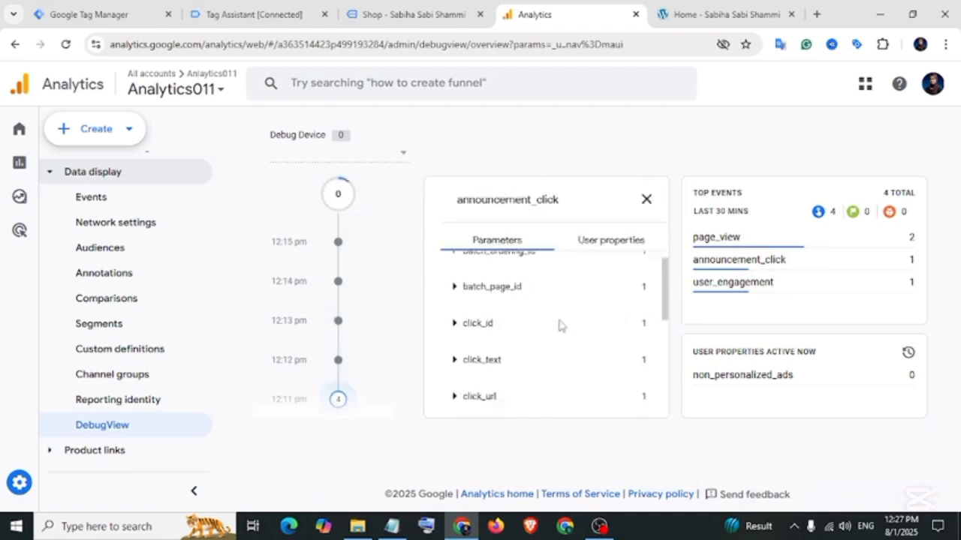
pyautogui.scroll(-1, 557, 326)
pyautogui.click(453, 273)
pyautogui.click(454, 327)
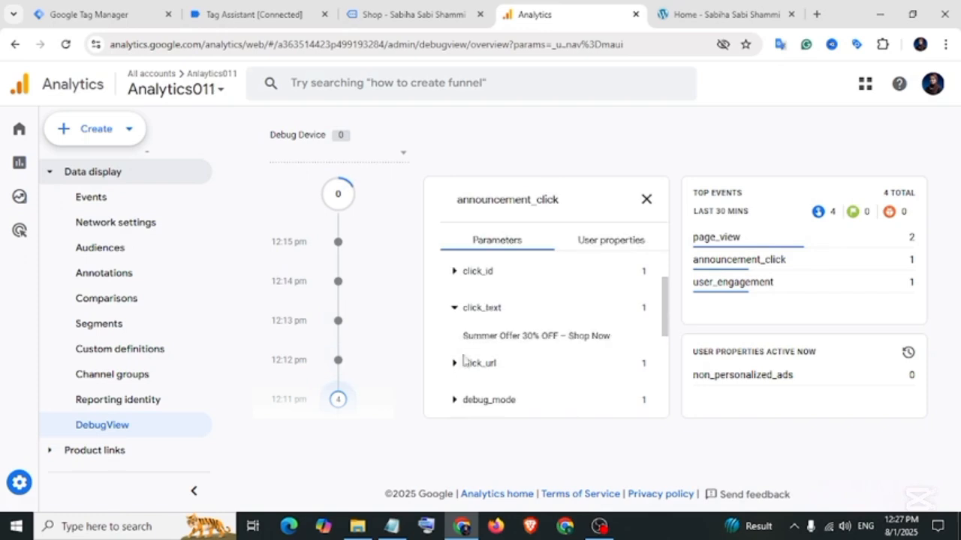
pyautogui.click(454, 363)
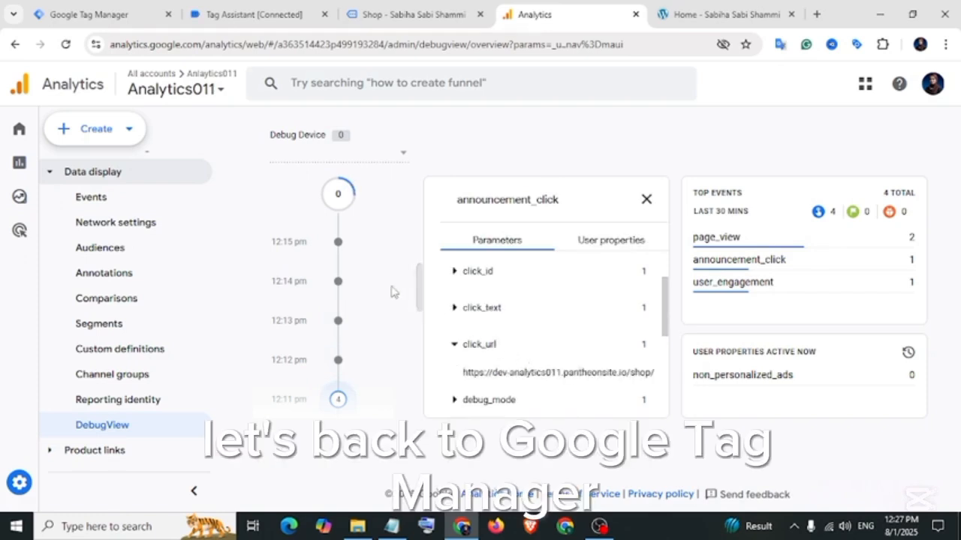
# - Return to Google Tag Manager, submit the workspace changes with the version name Announcement Click track, and publish them
pyautogui.click(96, 15)
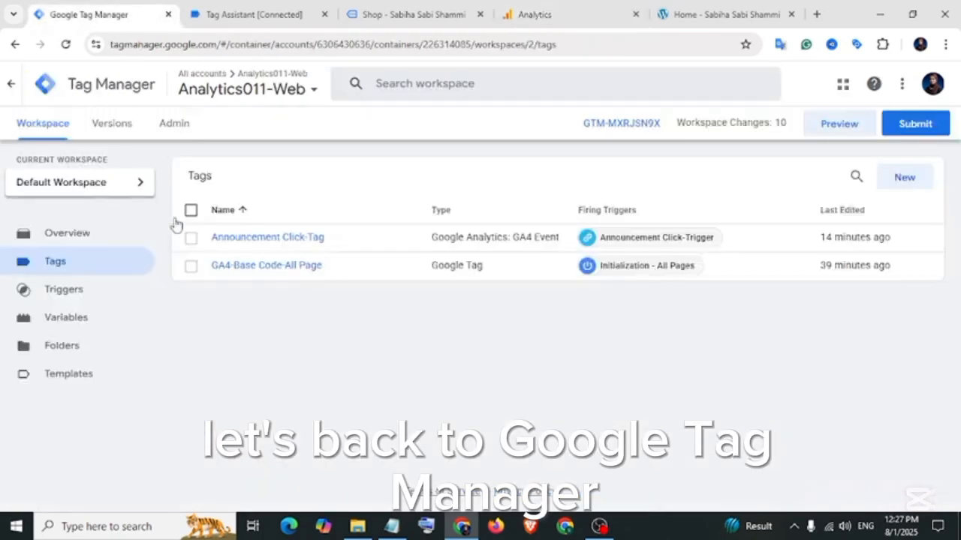
pyautogui.click(903, 124)
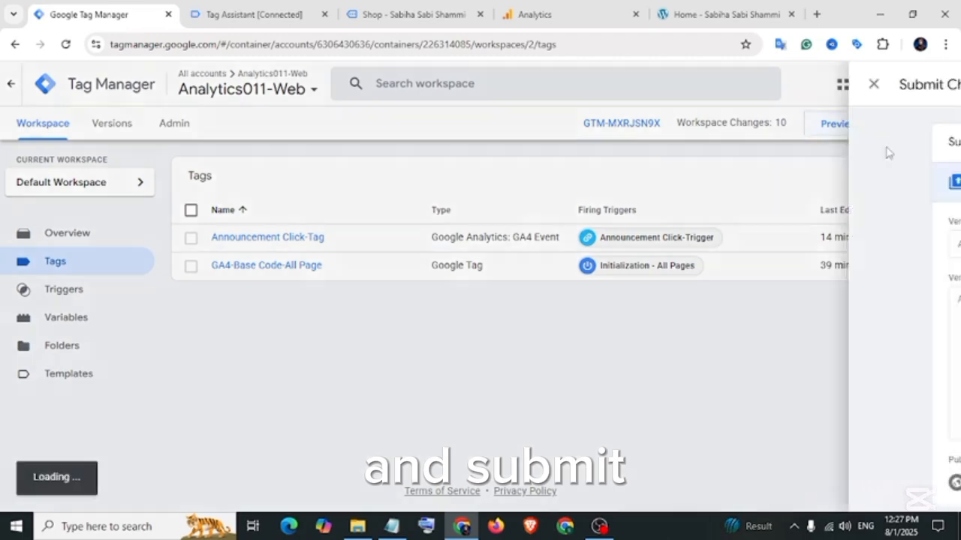
pyautogui.click(300, 245)
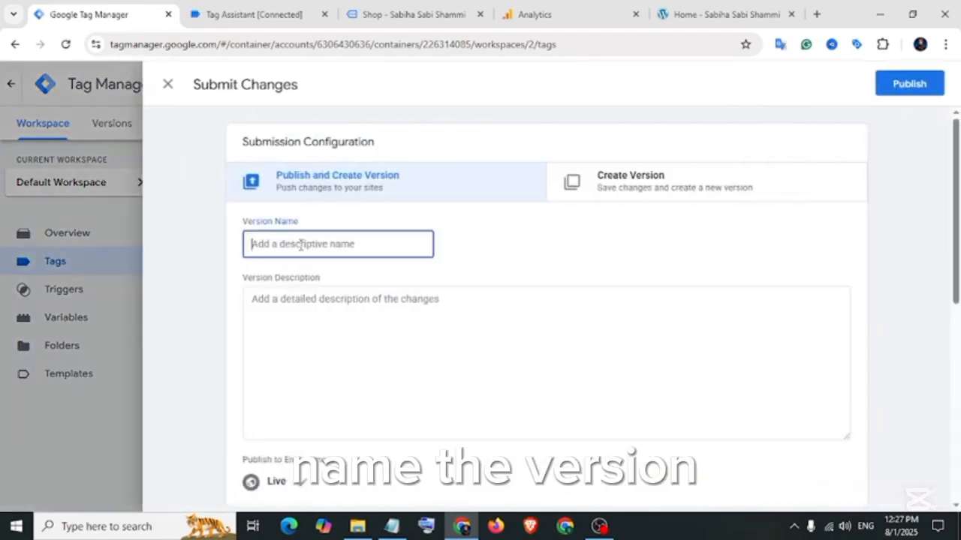
pyautogui.write('Announcement b')
pyautogui.write('lick t')
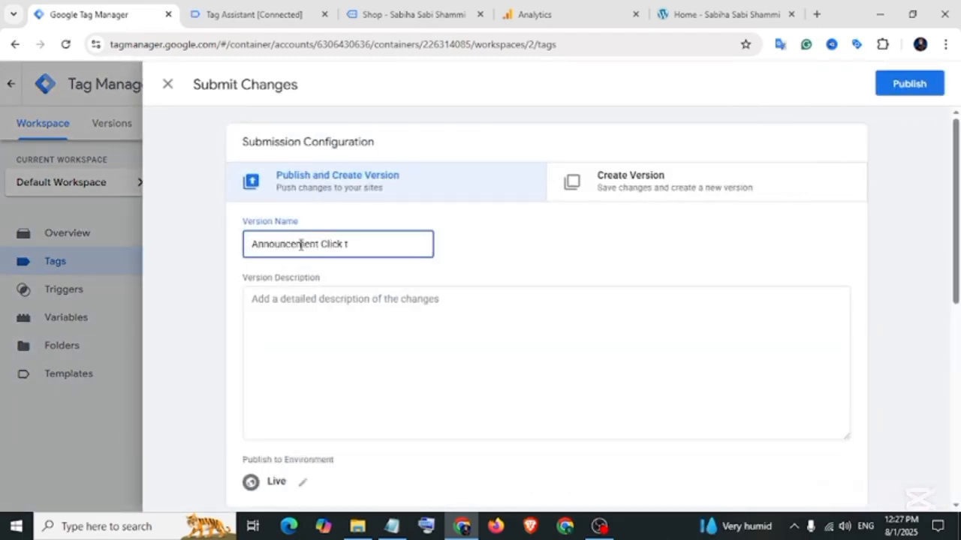
pyautogui.write('rack')
pyautogui.click(909, 84)
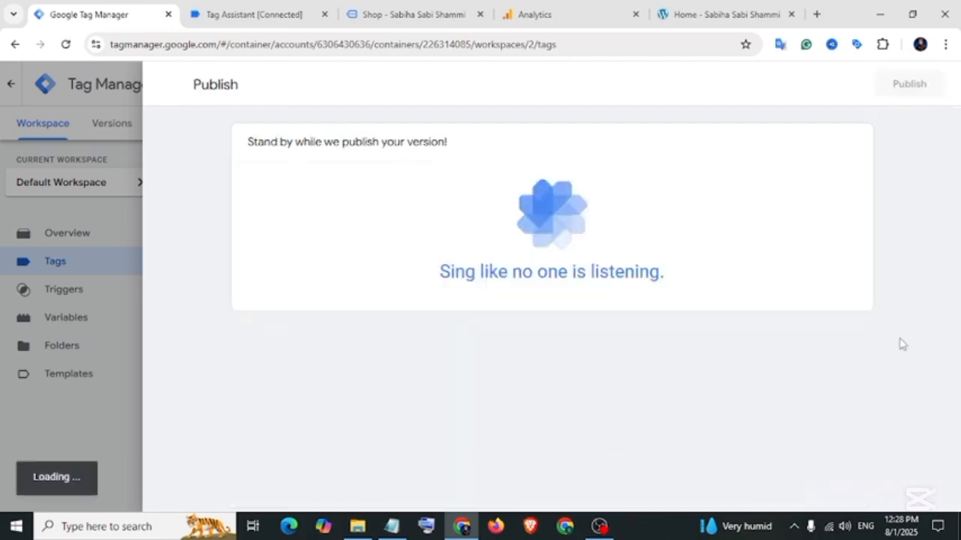